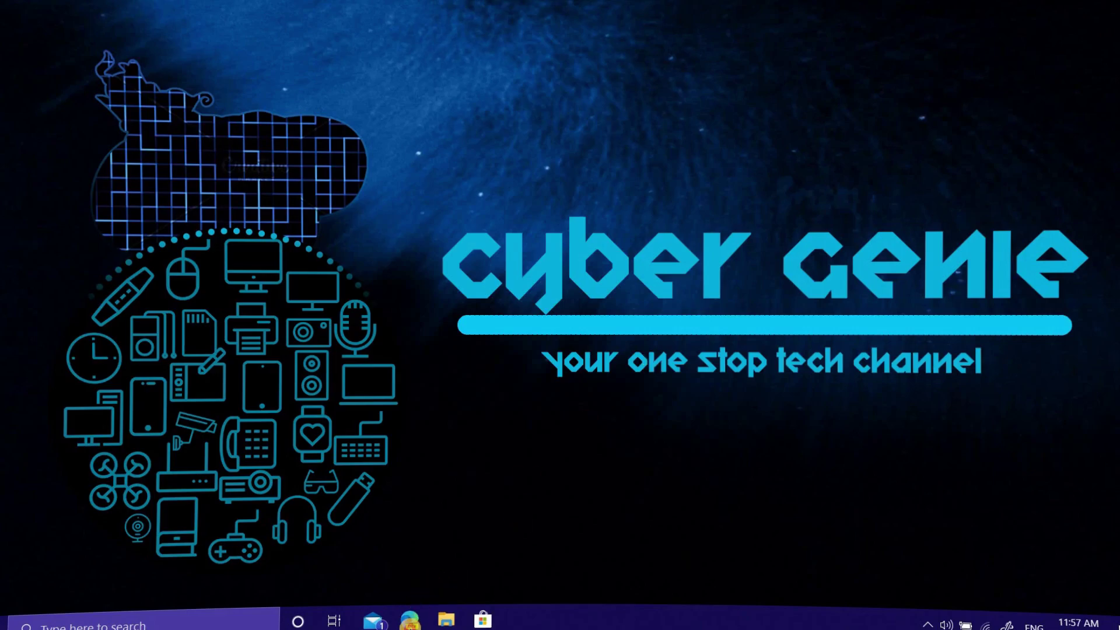
- Open Edge and go to the ffmpegdrive suggestion for bit.ly/ffmpeg
click(409, 620)
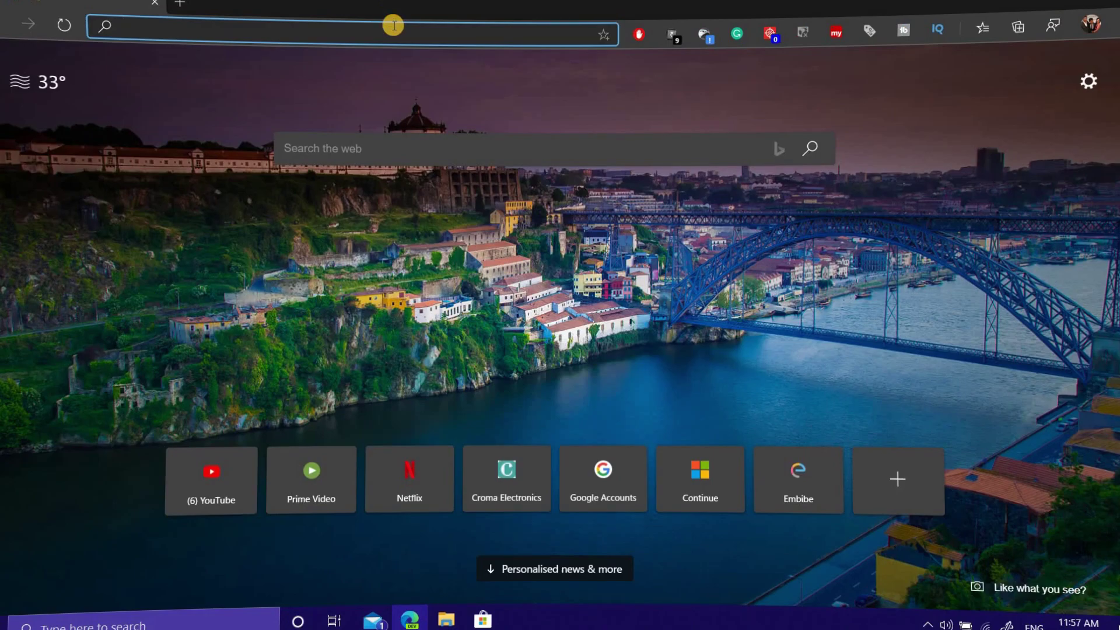
text(bit)
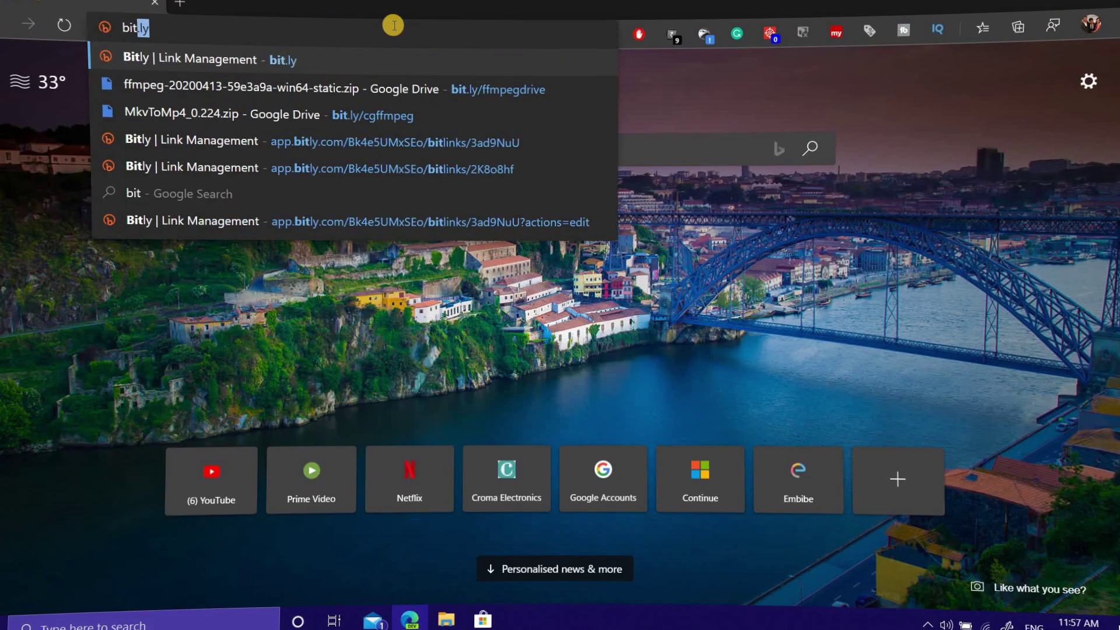
text(.ly)
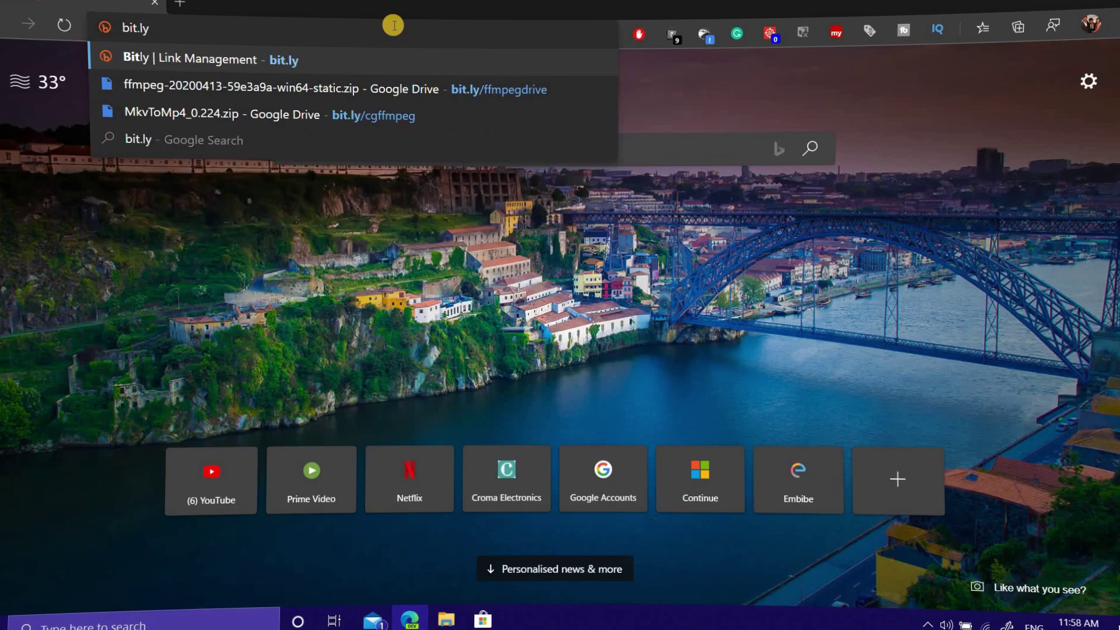
text(/)
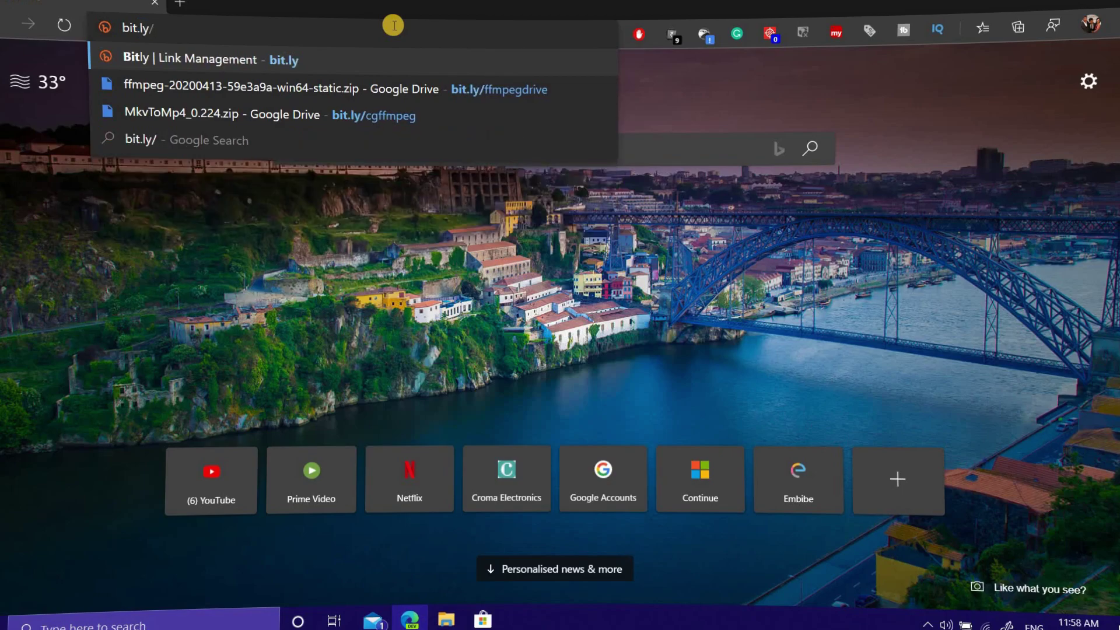
text(ffmpeg)
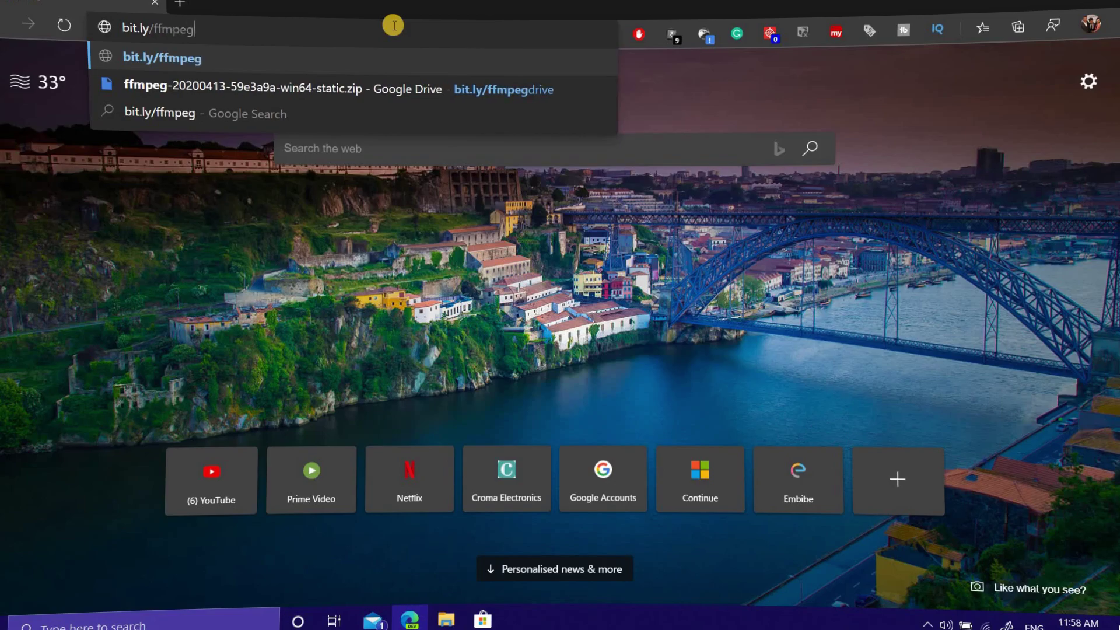
key(Down)
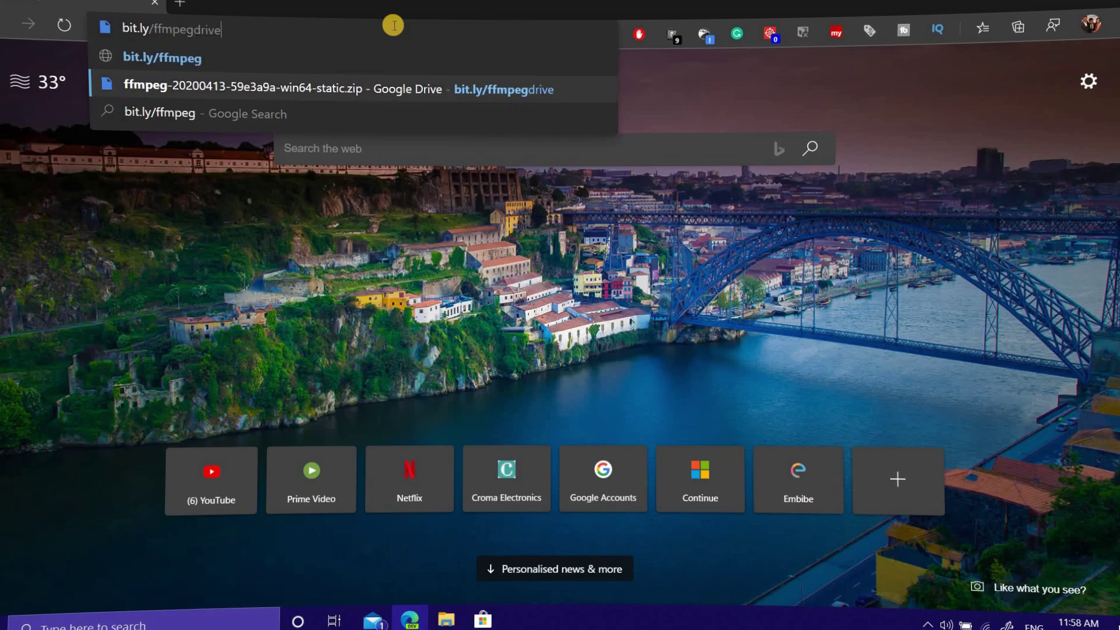
key(Return)
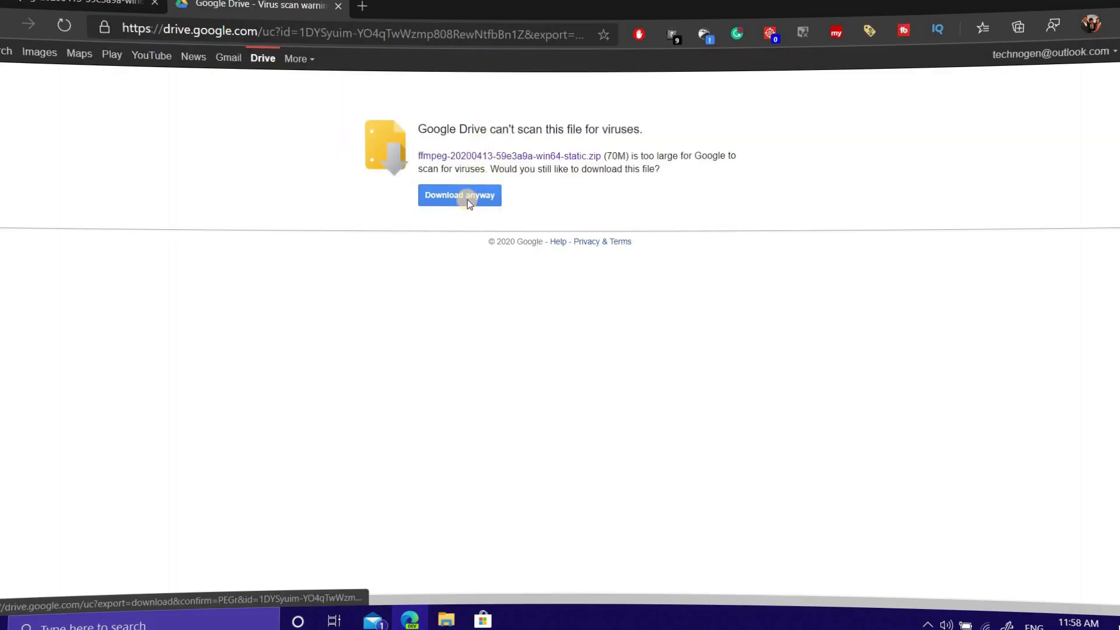
- Download the ffmpeg win64 static zip anyway, skip the download manager, and save it to Cyber Genie
click(467, 199)
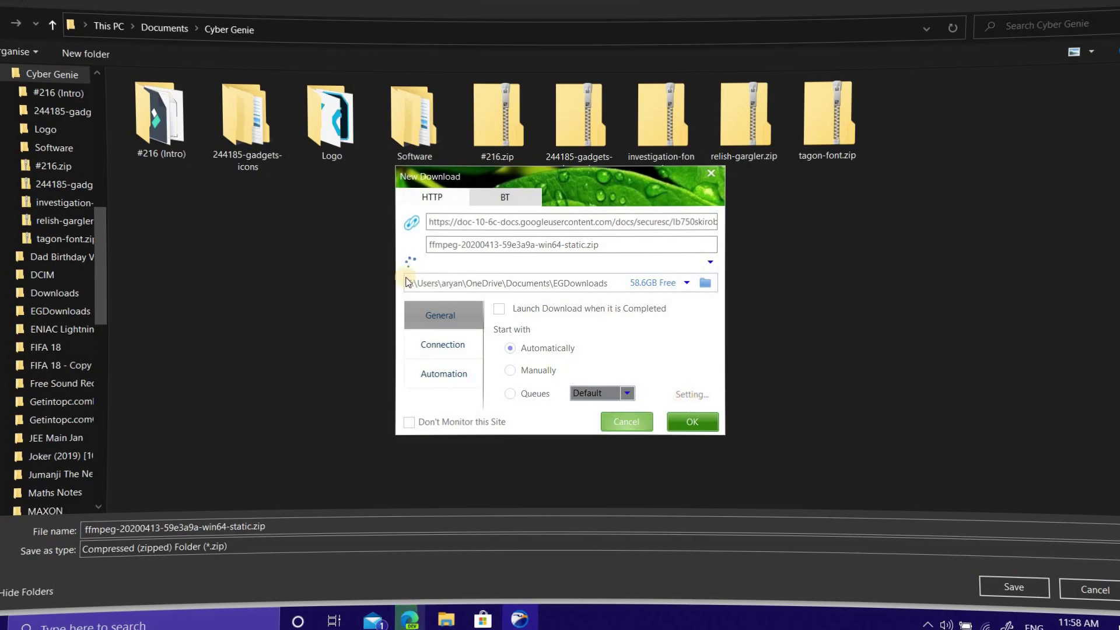
click(627, 421)
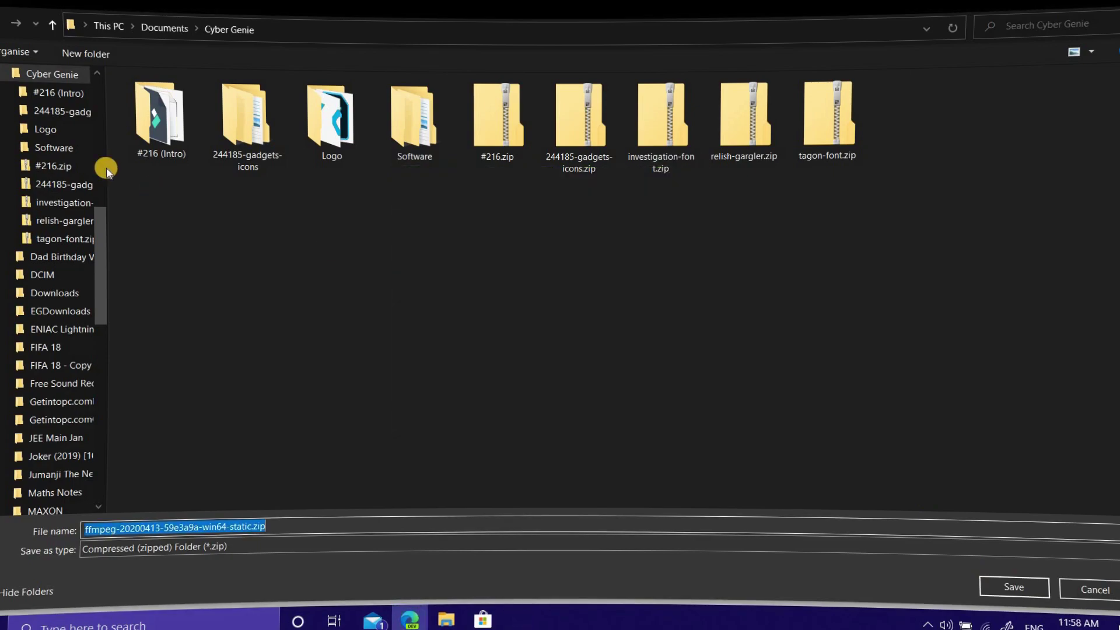
click(1035, 586)
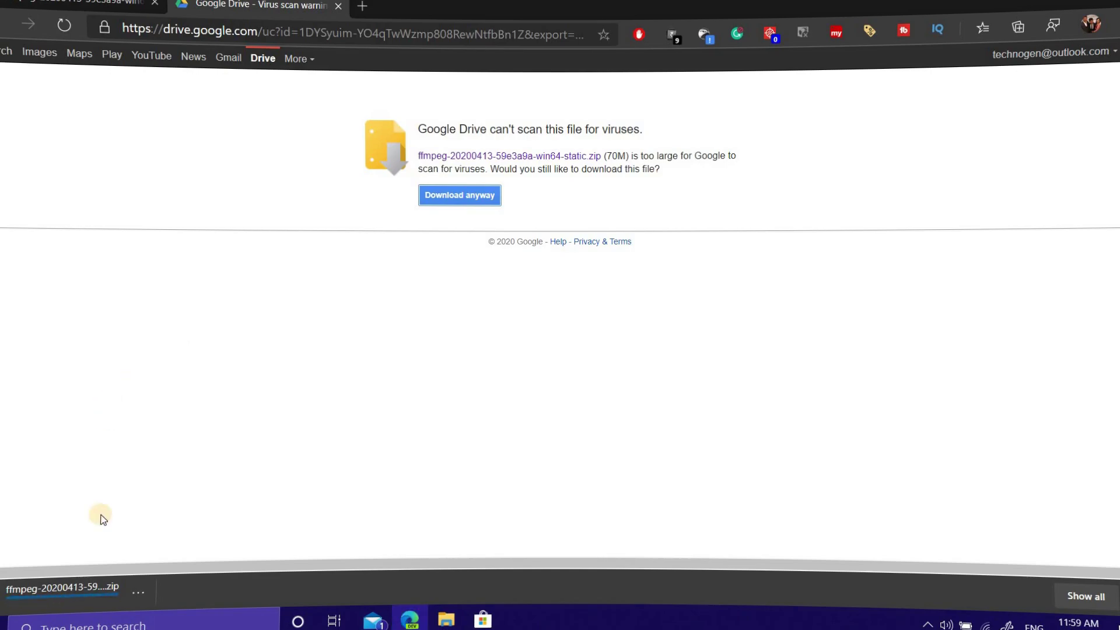
- Reveal the downloaded 69.8 MB ffmpeg zip in its Cyber Genie folder
click(138, 589)
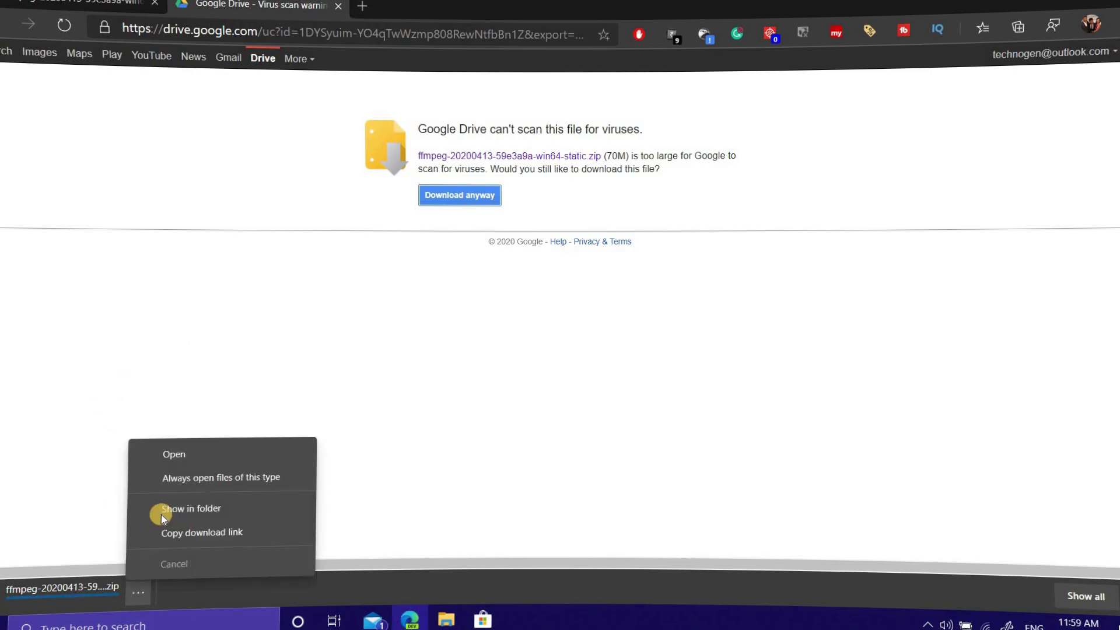
click(161, 515)
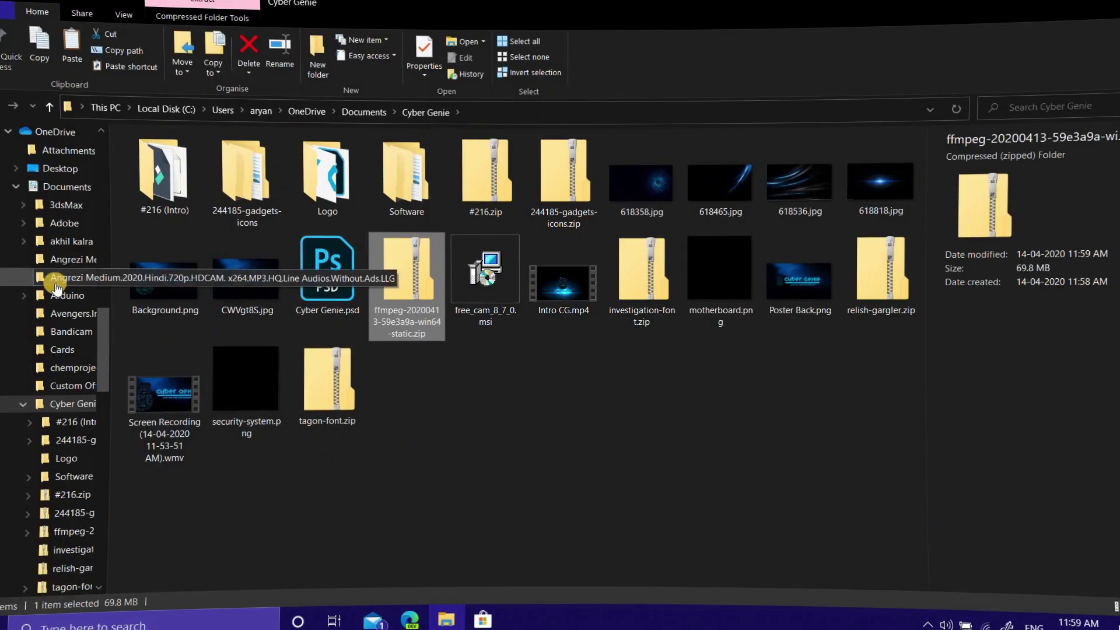
scroll(56, 289, up, 3)
scroll(55, 306, up, 4)
scroll(52, 327, up, 3)
scroll(51, 336, up, 3)
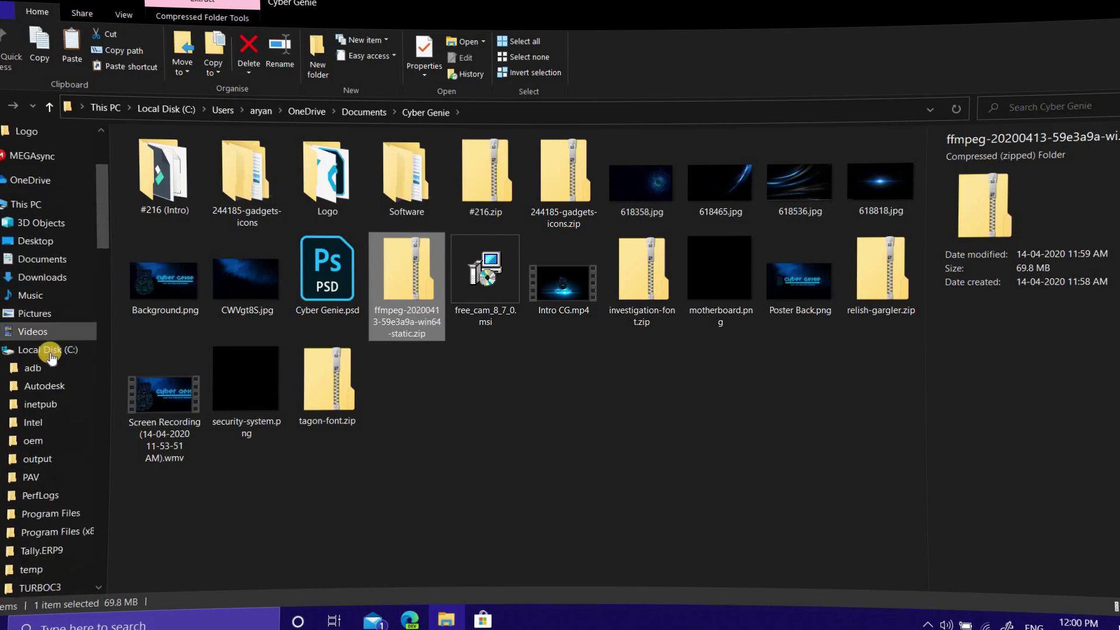
- On Local Disk (C:), add a new folder and rename it to ffmpeg
click(50, 352)
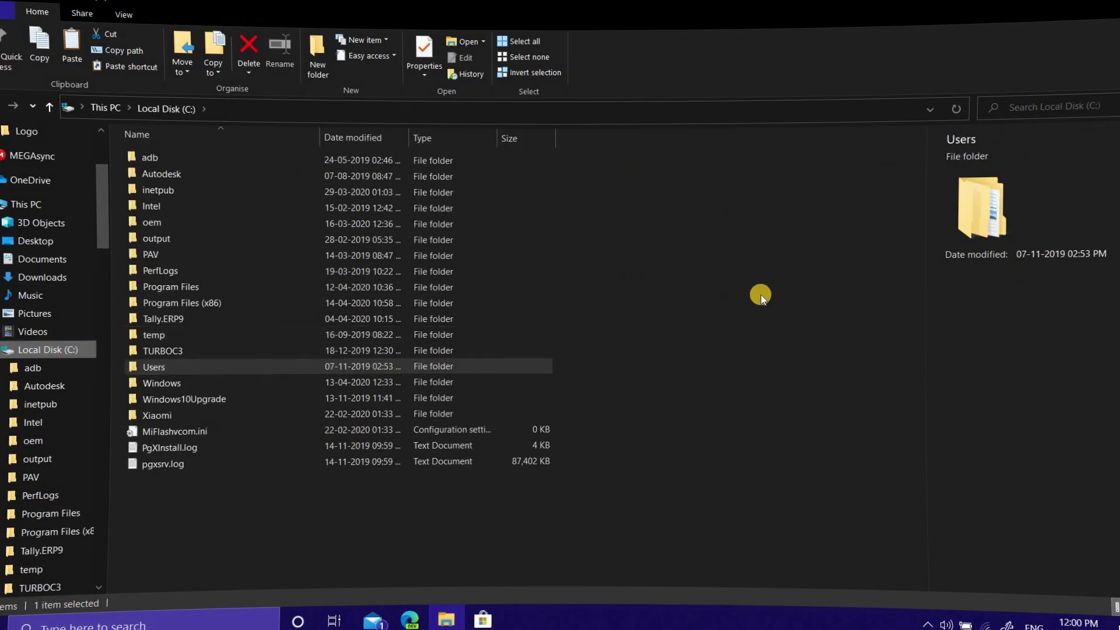
right_click(571, 255)
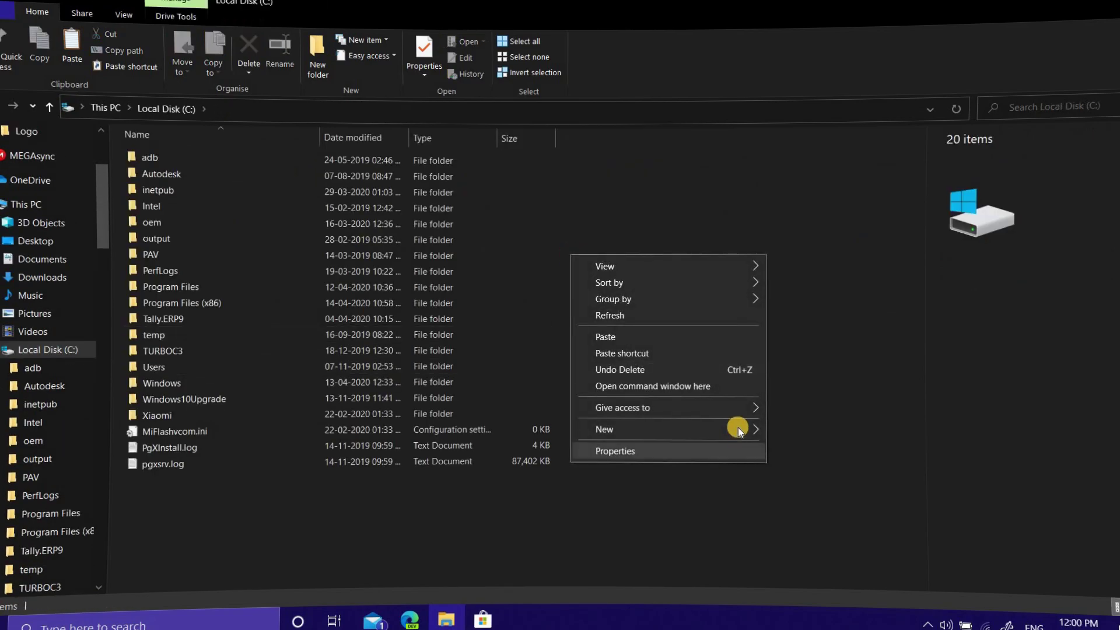
mouse_move(664, 429)
click(809, 429)
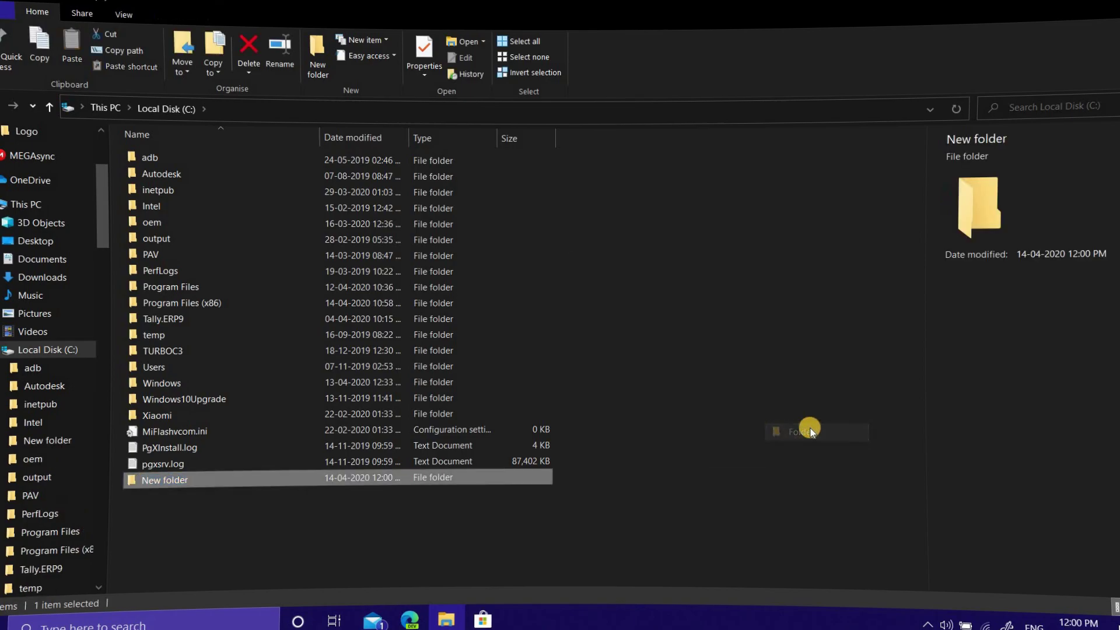
click(155, 334)
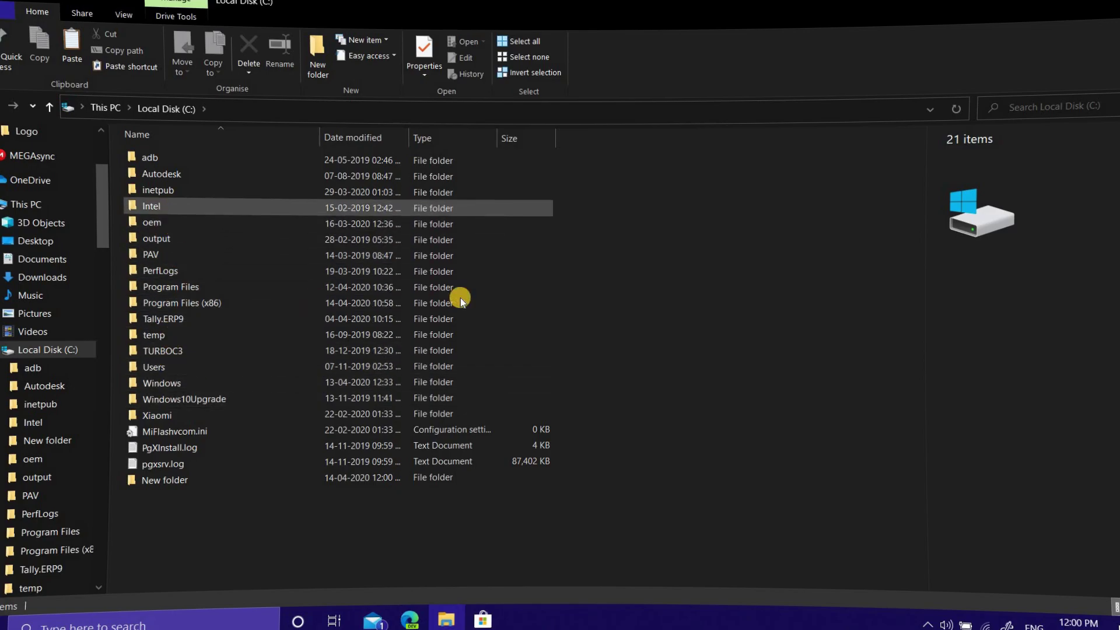
click(262, 477)
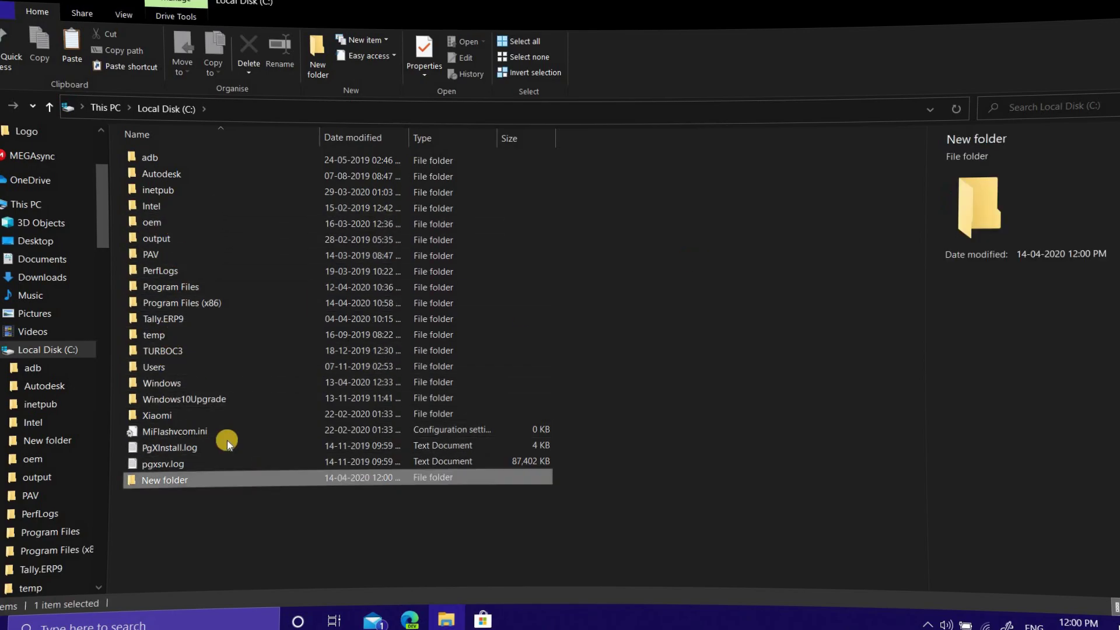
right_click(227, 483)
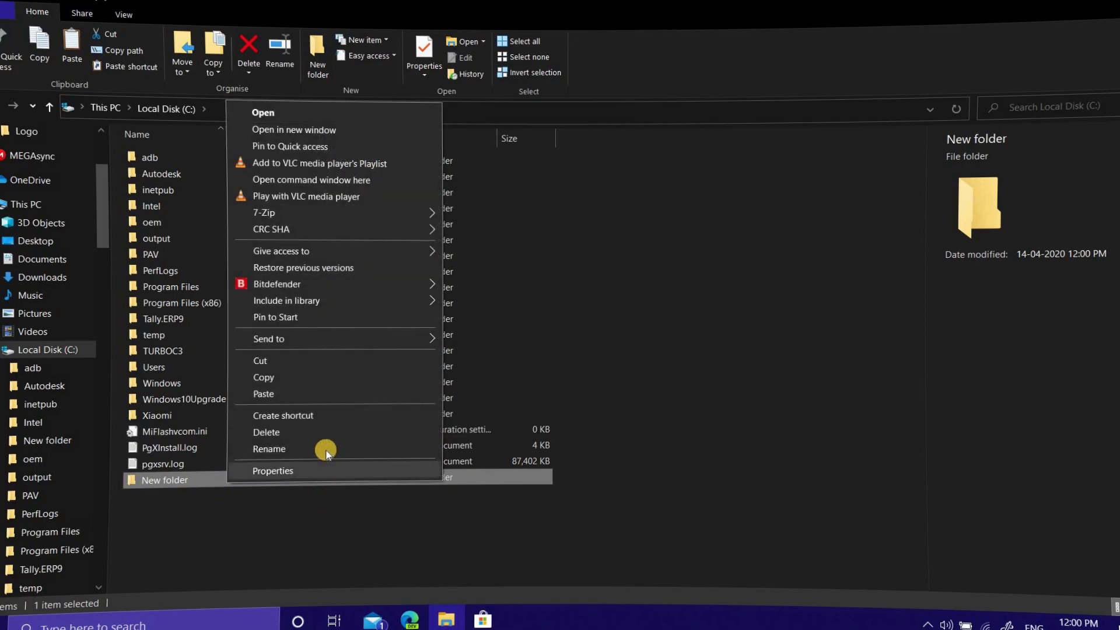
click(326, 452)
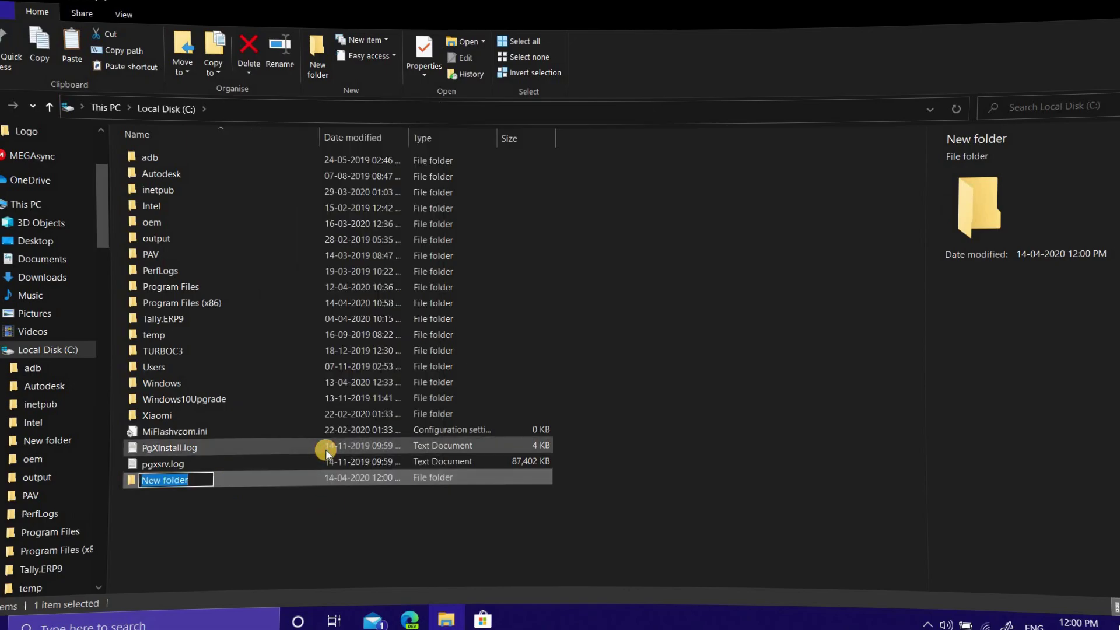
text(ffmpeg)
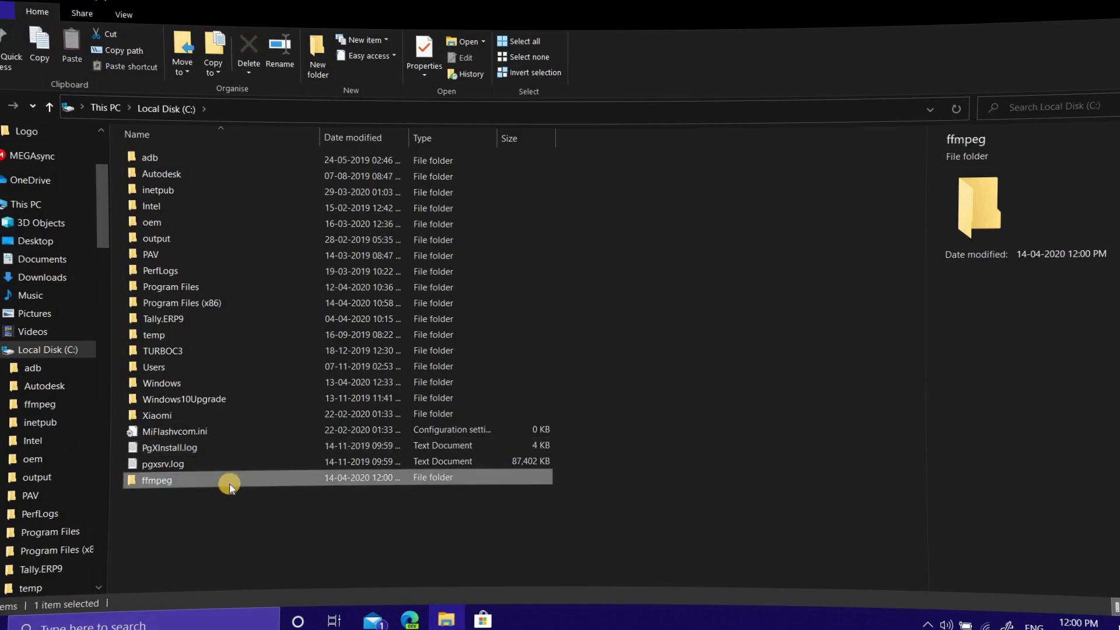
click(209, 479)
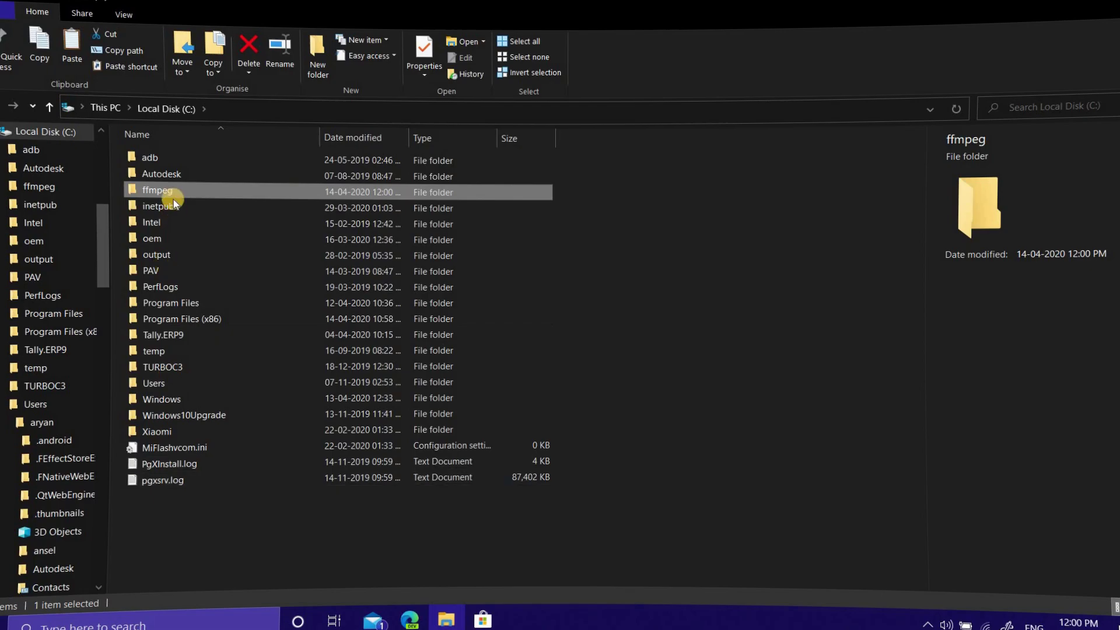
- Paste the ffmpeg zip into C:\ffmpeg and unpack it with 7-Zip Extract Here
key(Return)
right_click(269, 204)
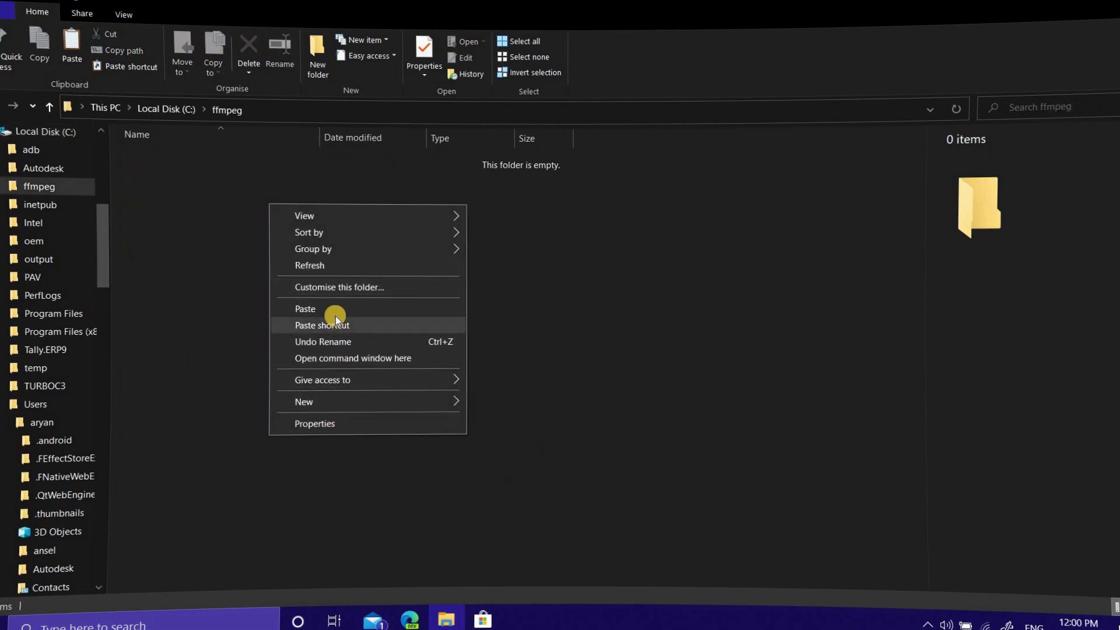
click(357, 312)
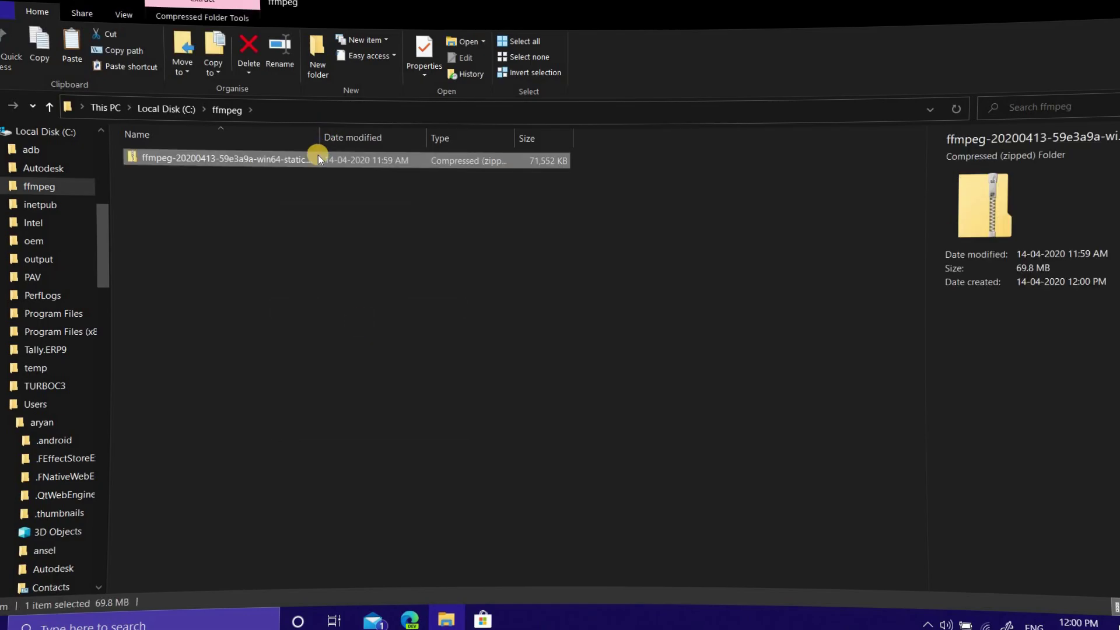
right_click(318, 156)
mouse_move(407, 223)
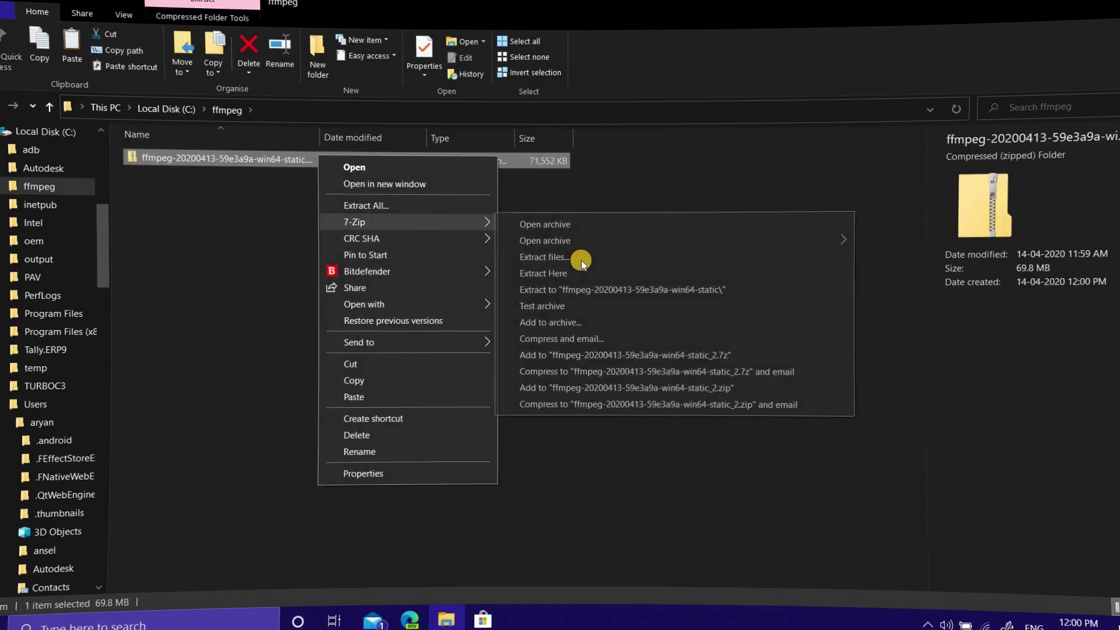
click(570, 273)
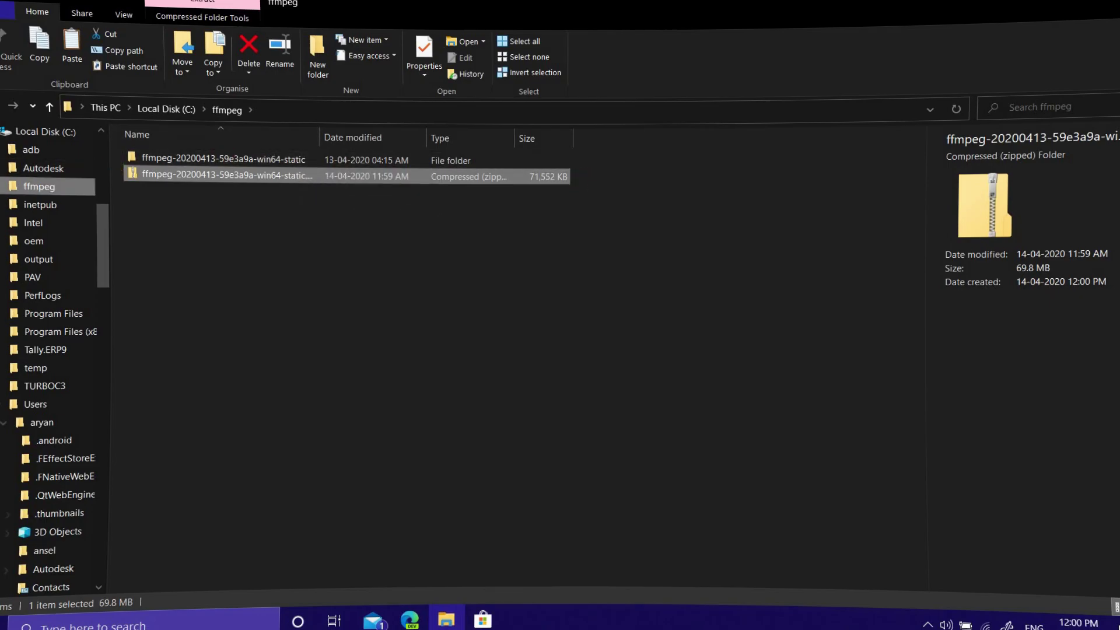
scroll(88, 437, up, 5)
scroll(105, 464, up, 2)
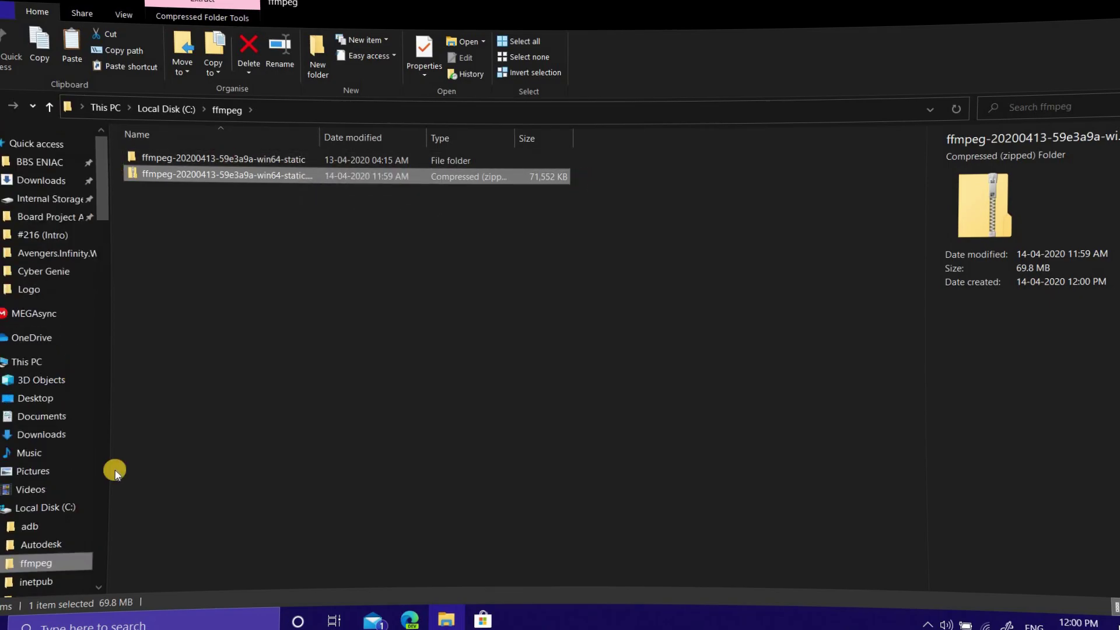
- Open Properties for This PC to show the System information window
click(35, 361)
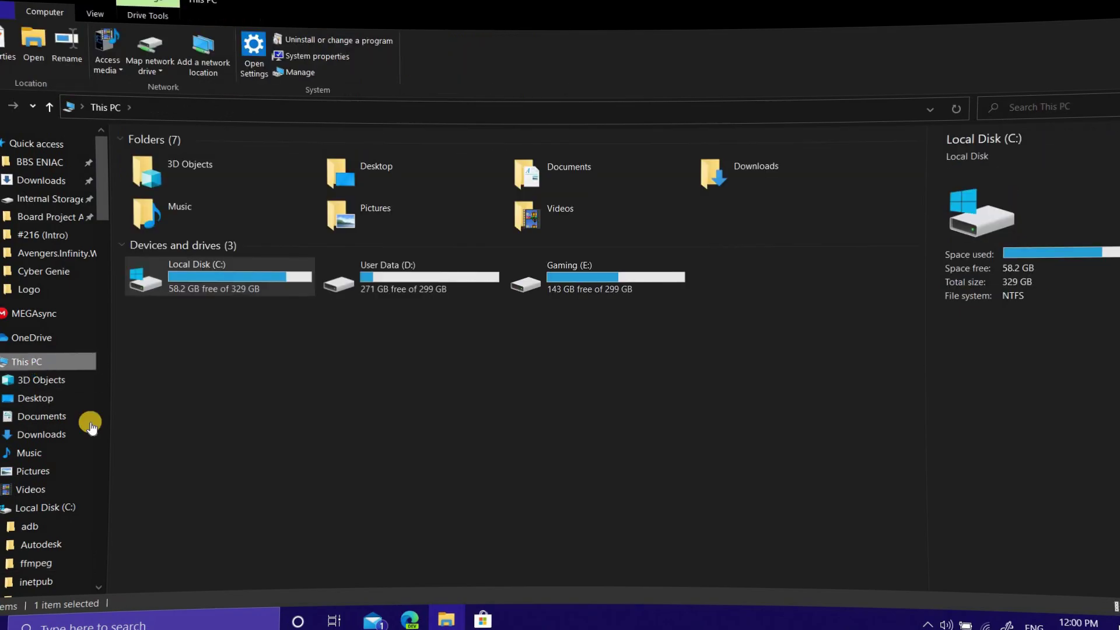
key(shift+F10)
click(86, 591)
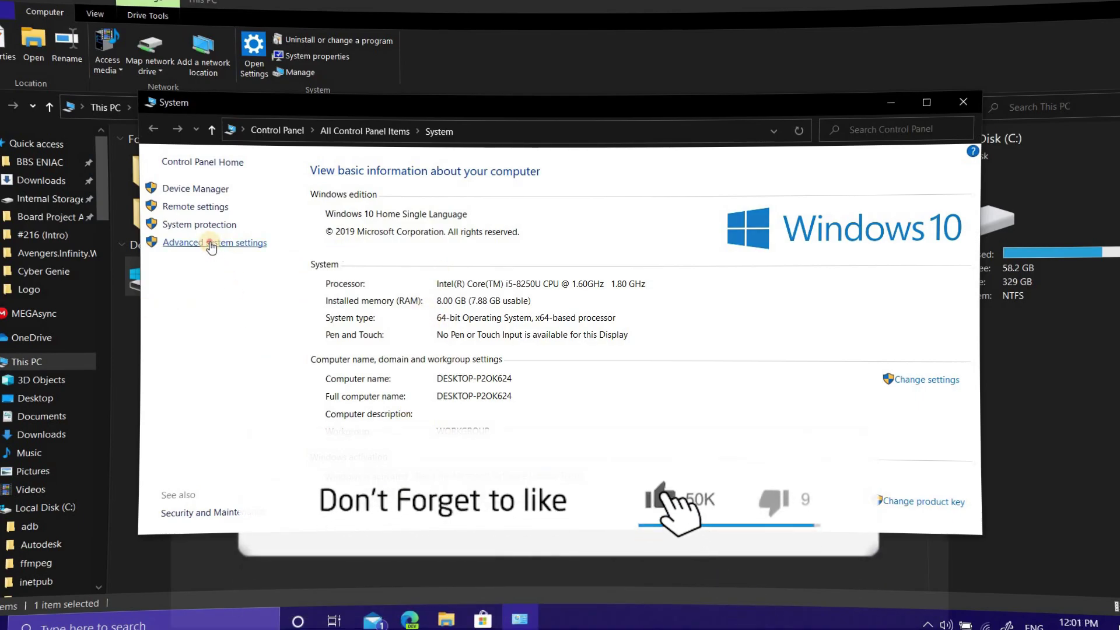
- Open Environment Variables from Advanced system settings
click(211, 245)
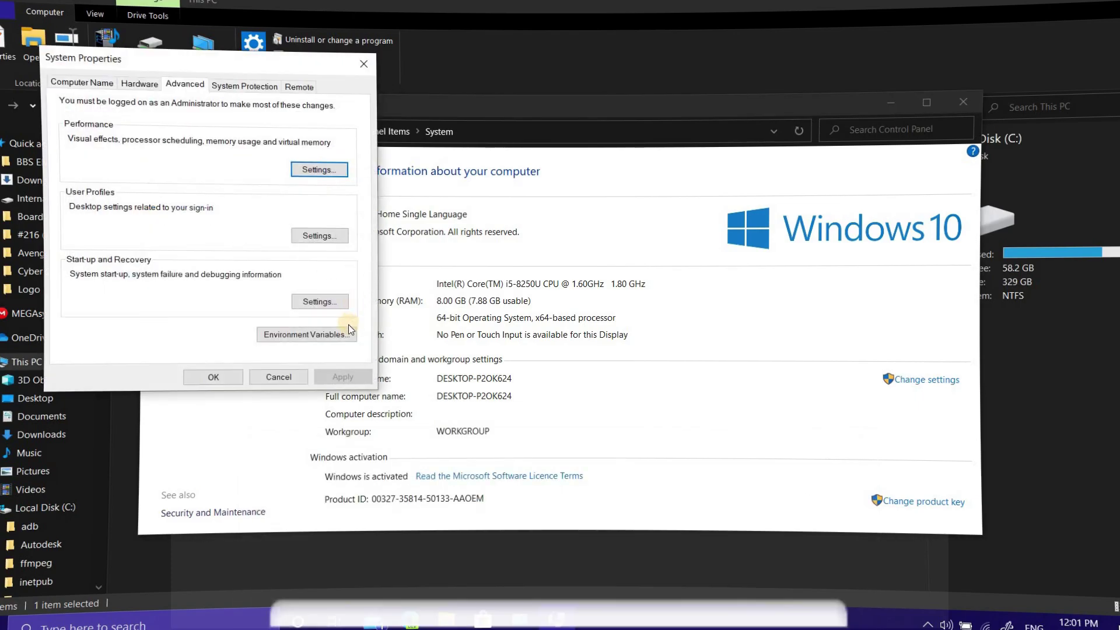
click(330, 334)
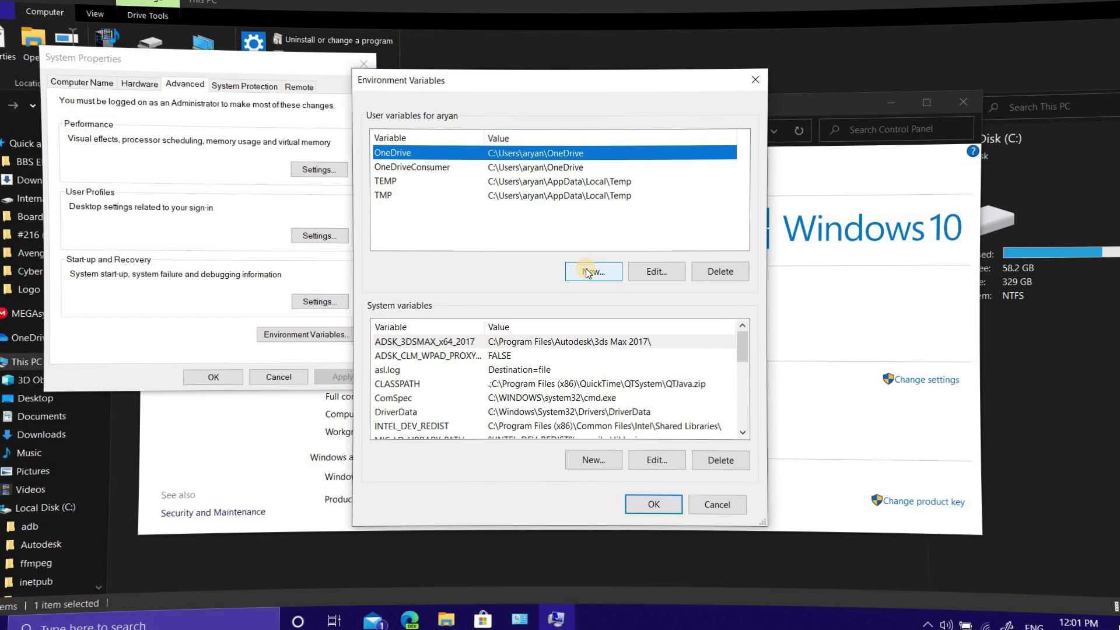
click(585, 268)
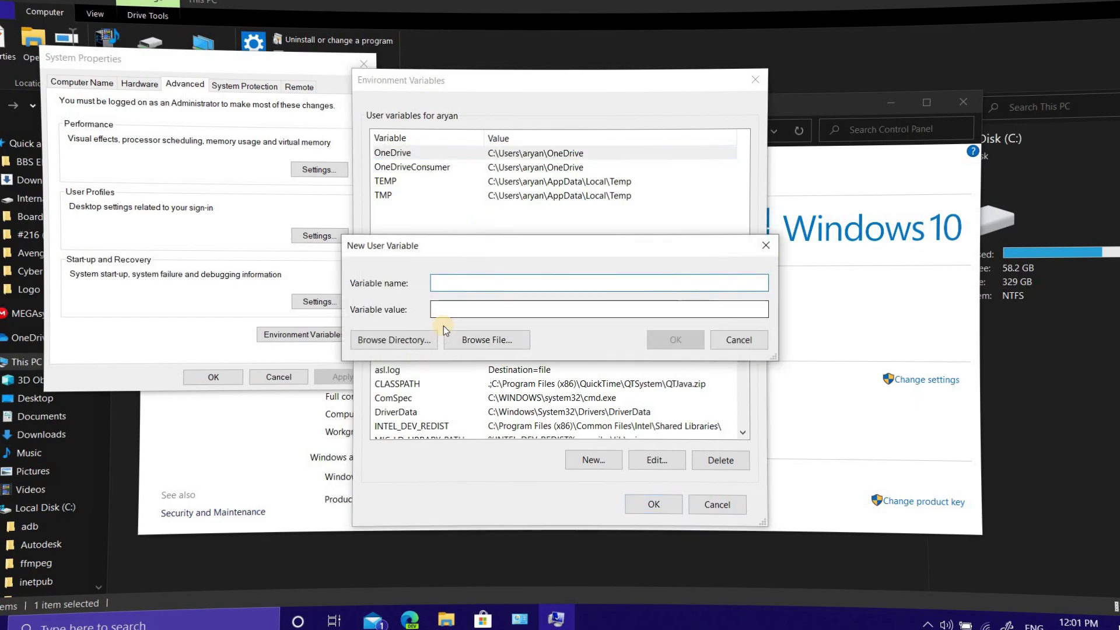
text(Pa)
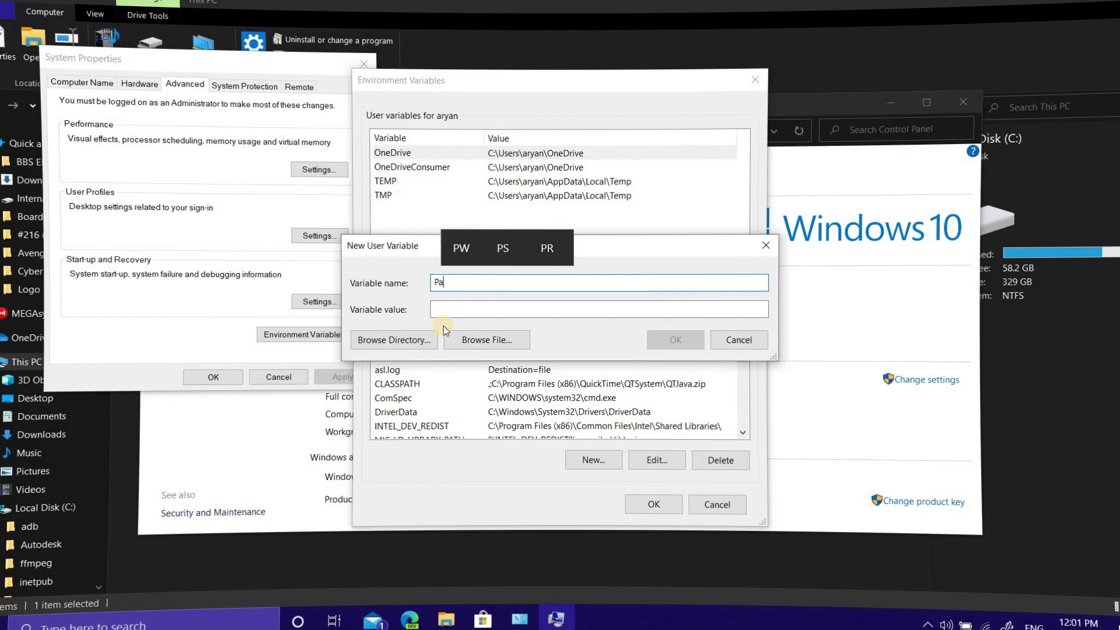
text(th)
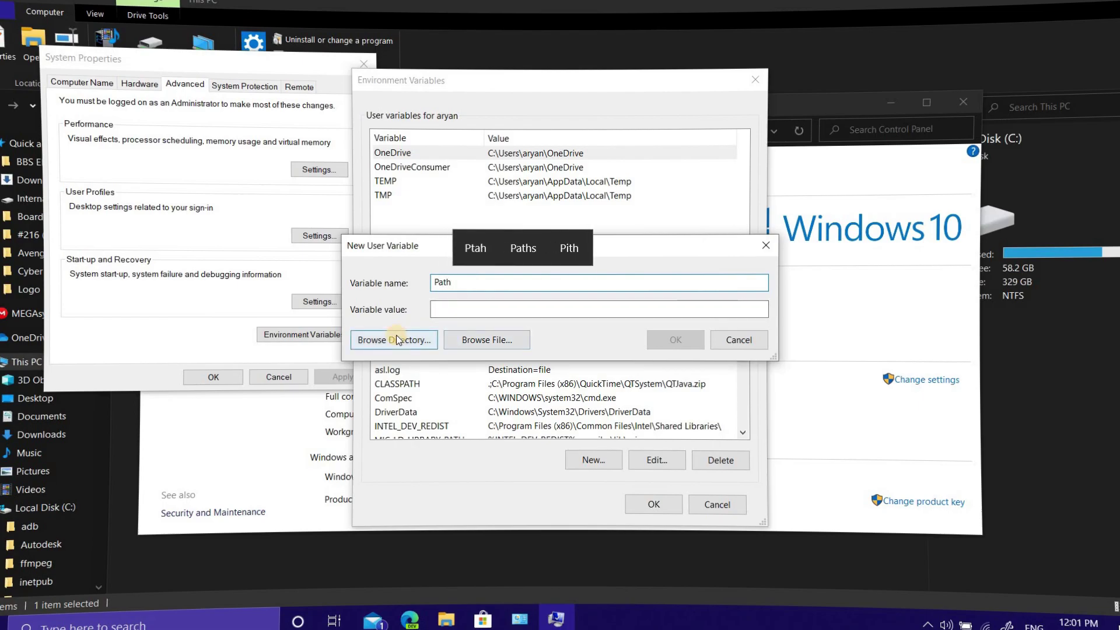
click(420, 338)
scroll(499, 318, down, 1)
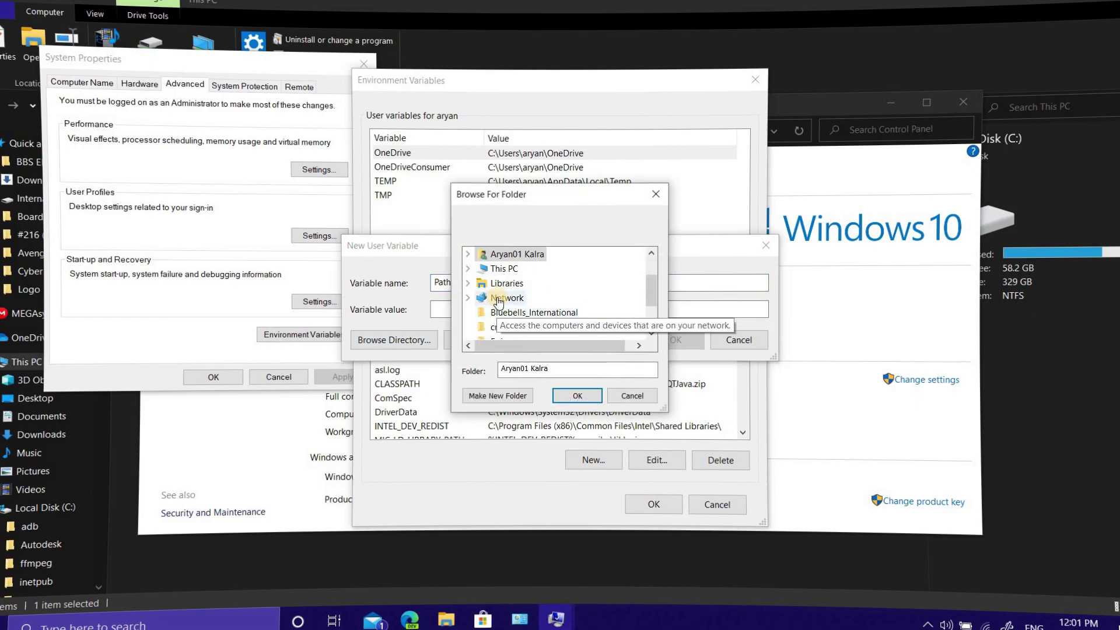
scroll(495, 302, down, 1)
scroll(523, 278, up, 1)
scroll(524, 279, down, 2)
scroll(524, 278, up, 3)
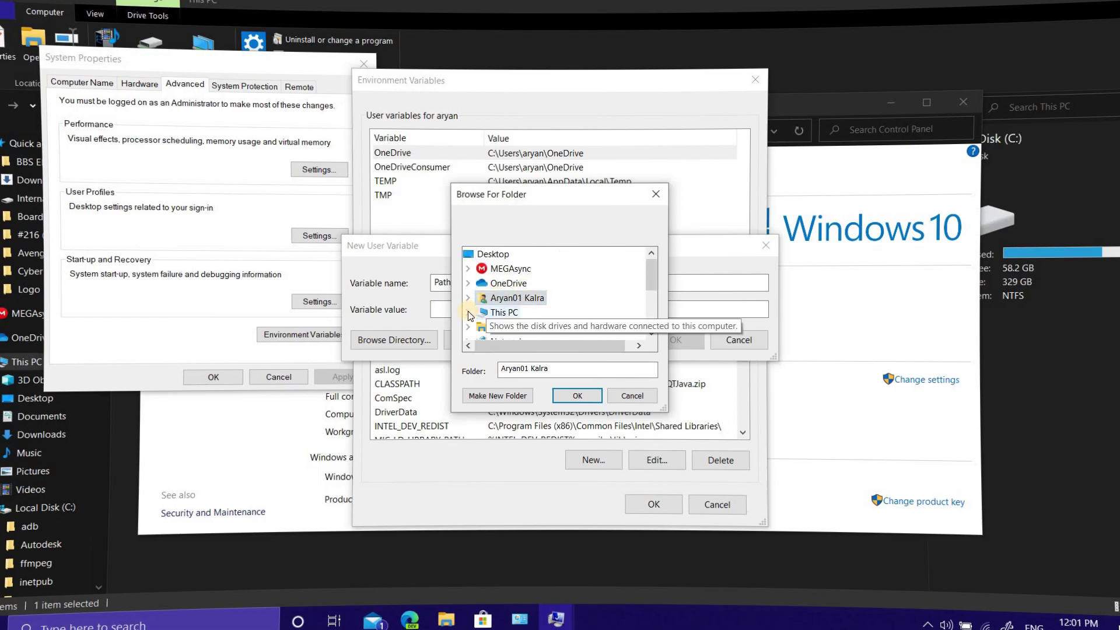
click(468, 310)
scroll(468, 311, down, 4)
scroll(470, 306, up, 1)
scroll(472, 302, up, 1)
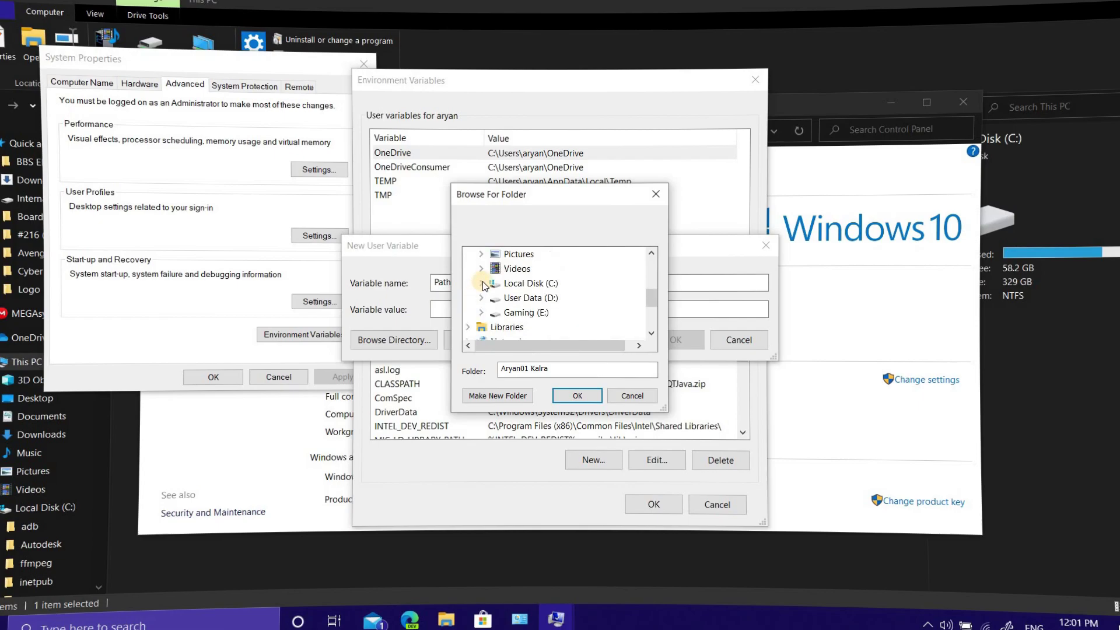
click(482, 282)
click(495, 298)
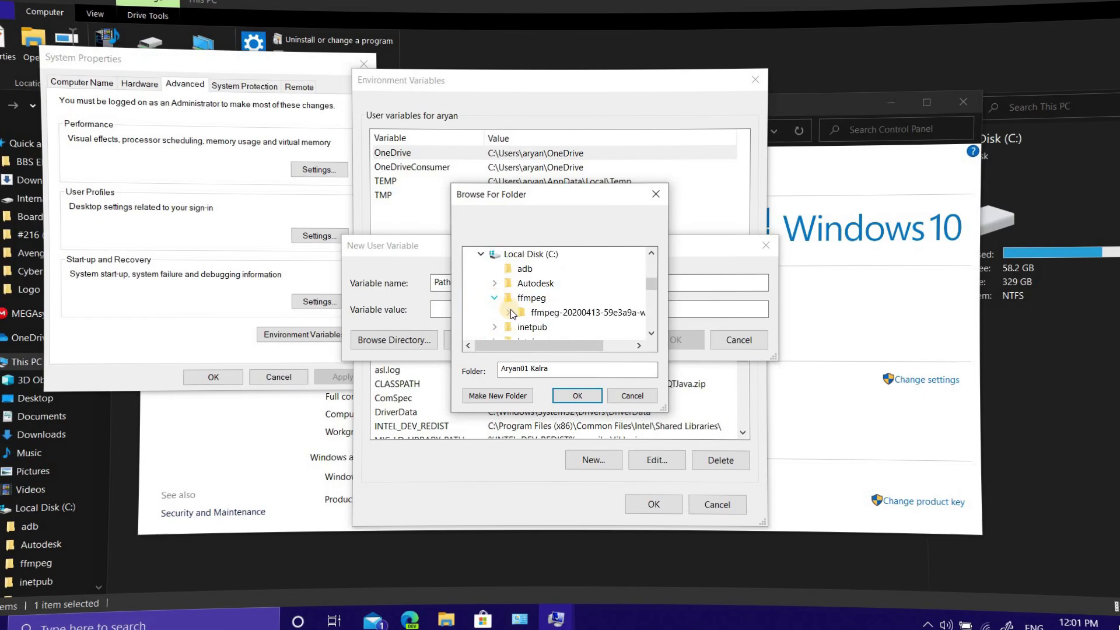
click(512, 314)
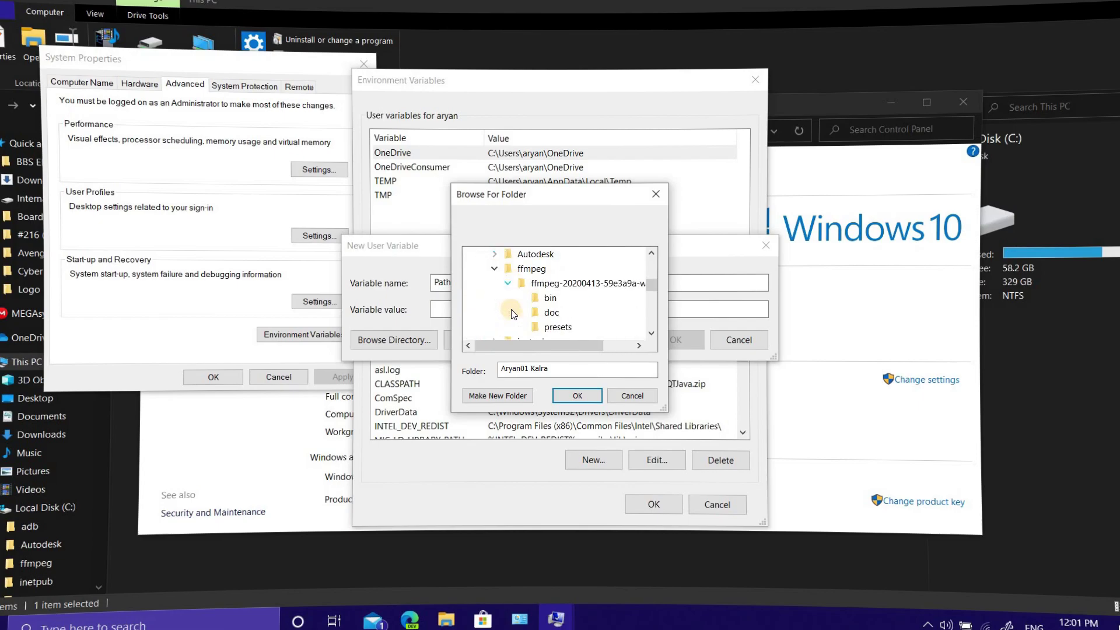
click(548, 301)
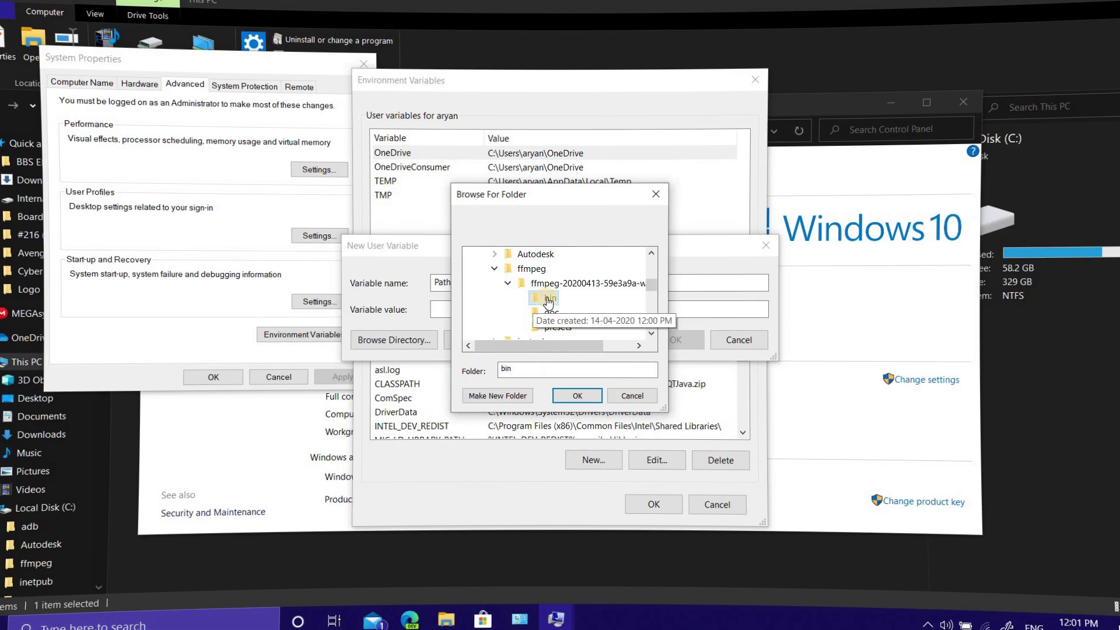
click(518, 368)
double_click(506, 368)
text(bin)
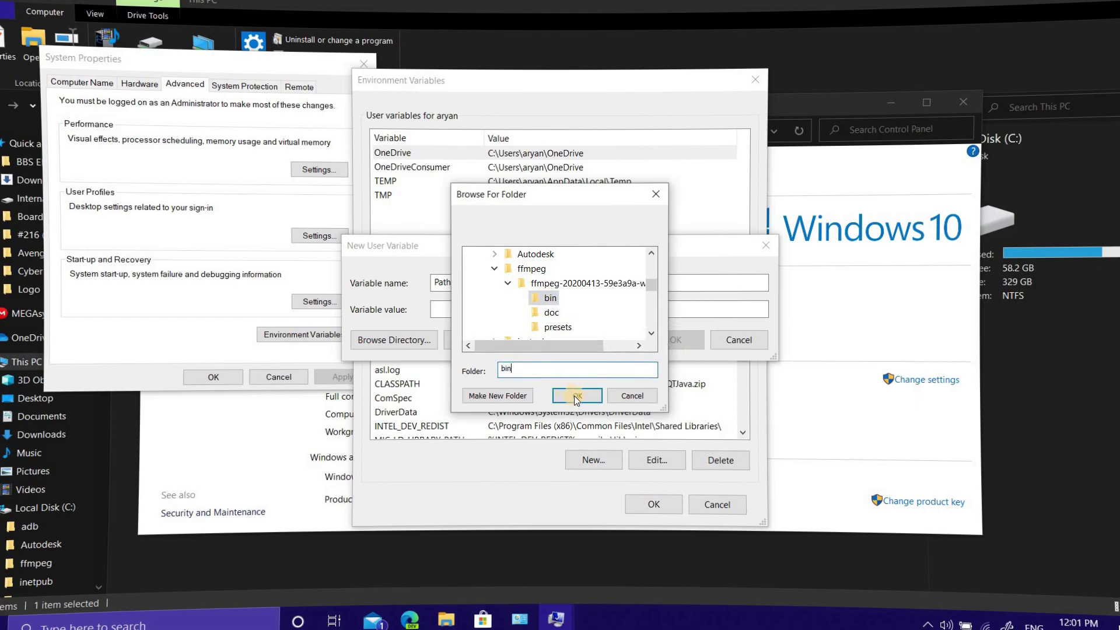
click(574, 396)
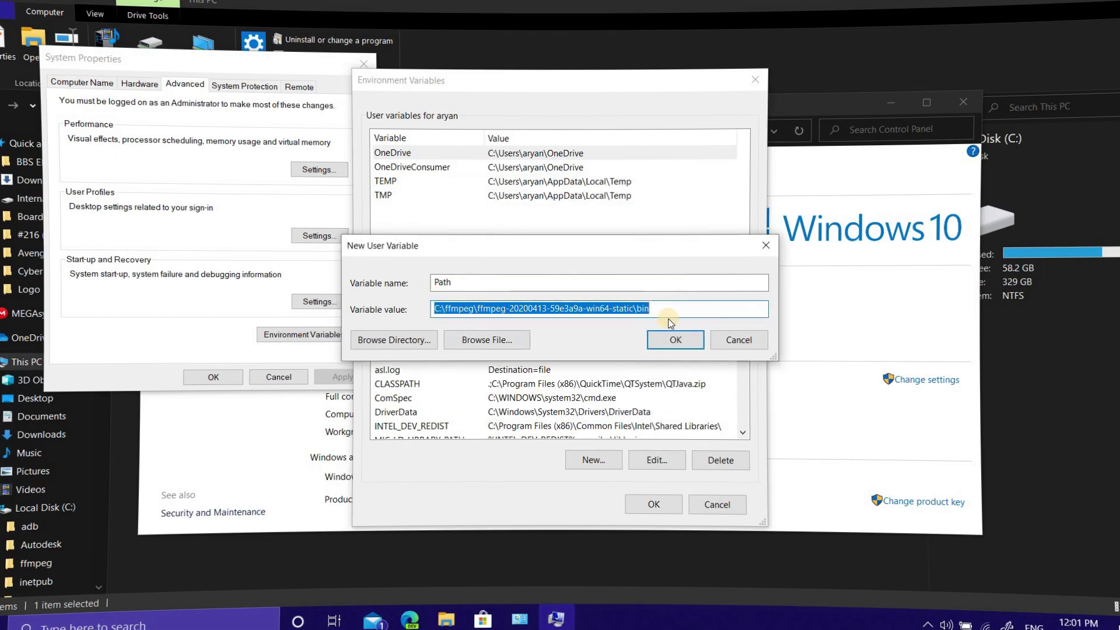
- Confirm Environment Variables and System Properties with OK, then close the System window
click(690, 339)
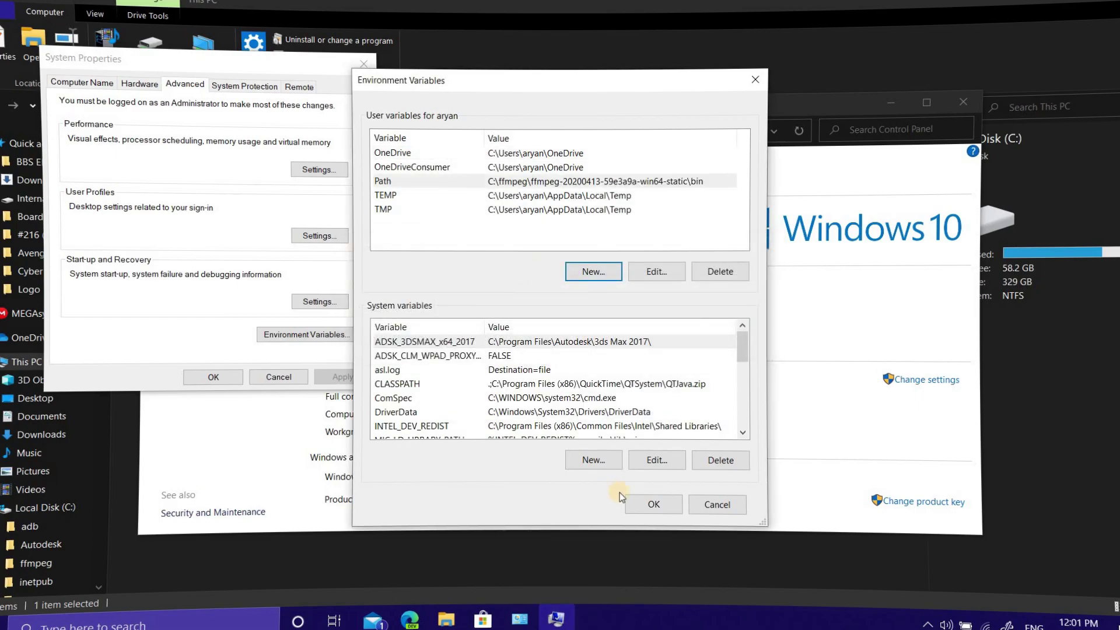
click(643, 497)
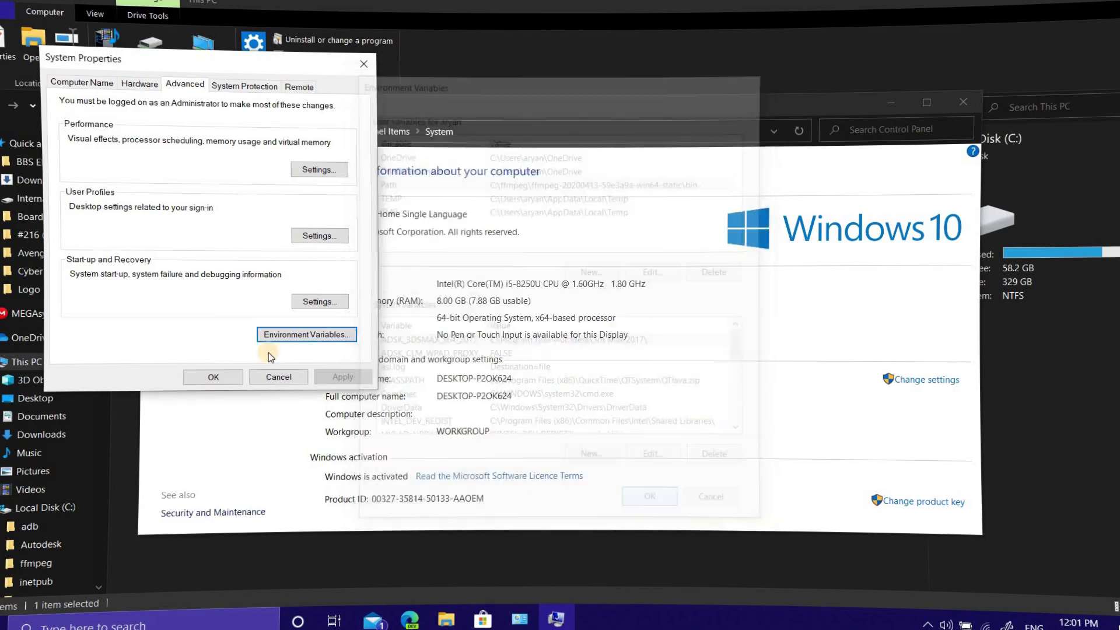
click(227, 375)
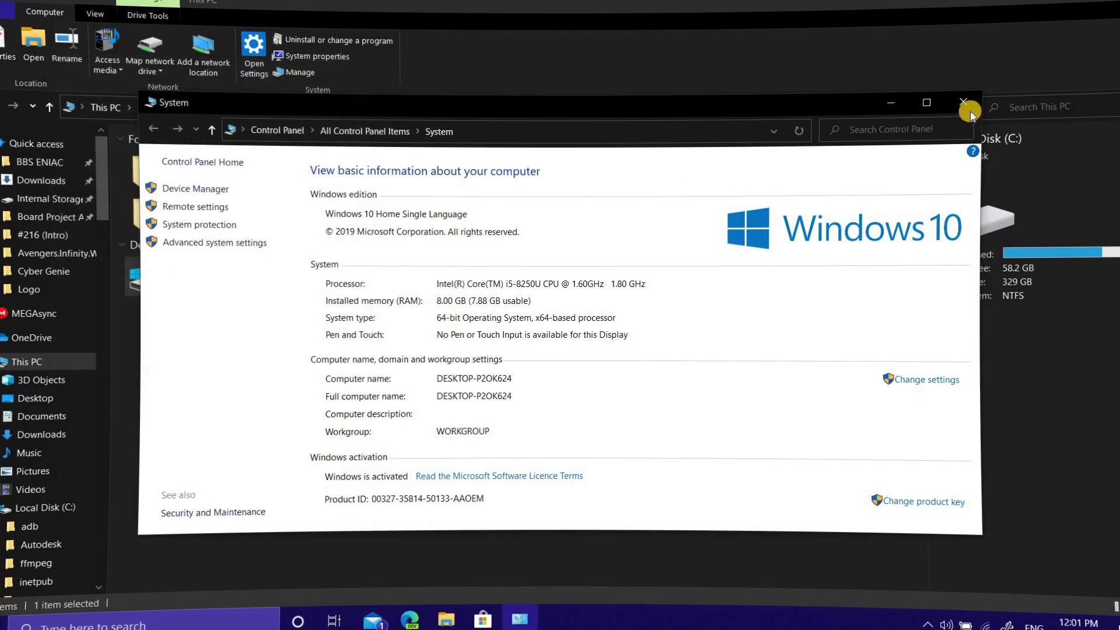
click(970, 106)
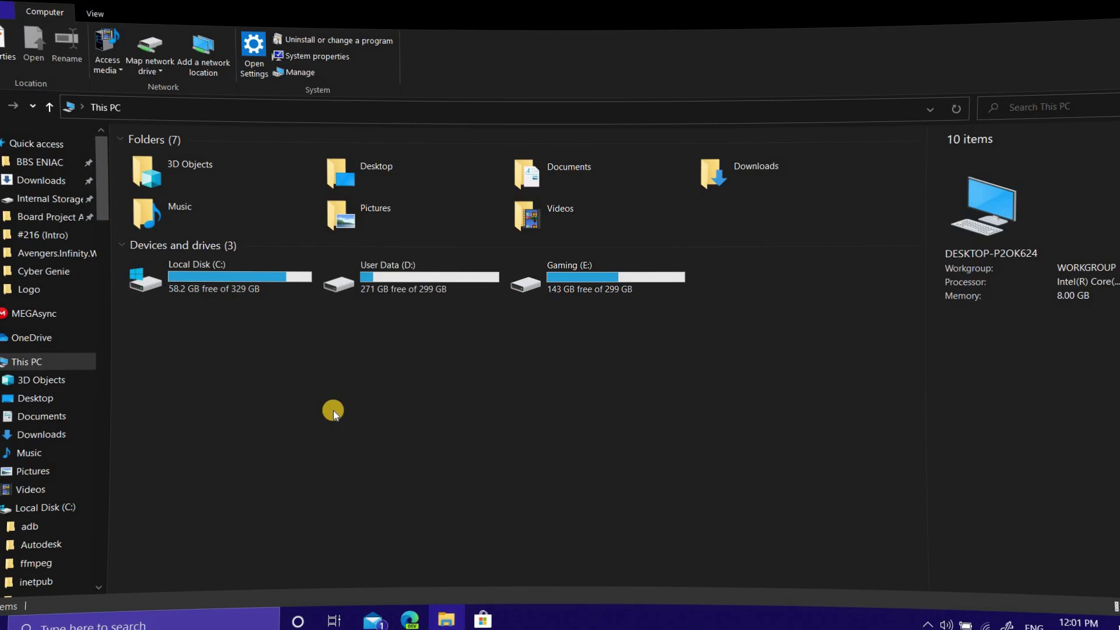
- Launch Command Prompt by running cmd from the Run dialog
key(super)
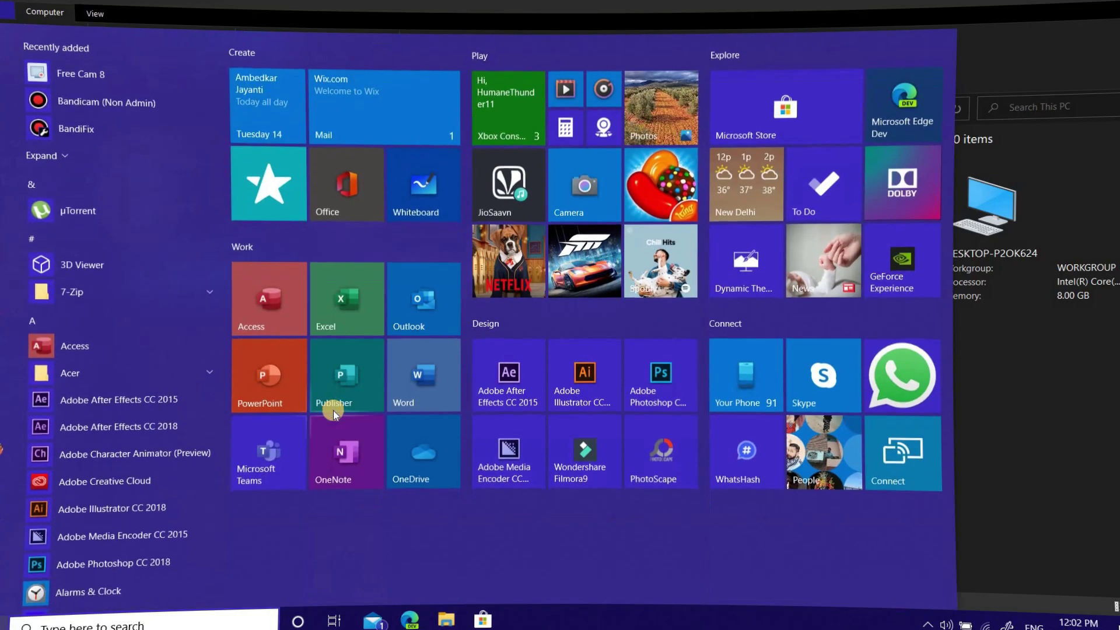
key(super)
key(super+r)
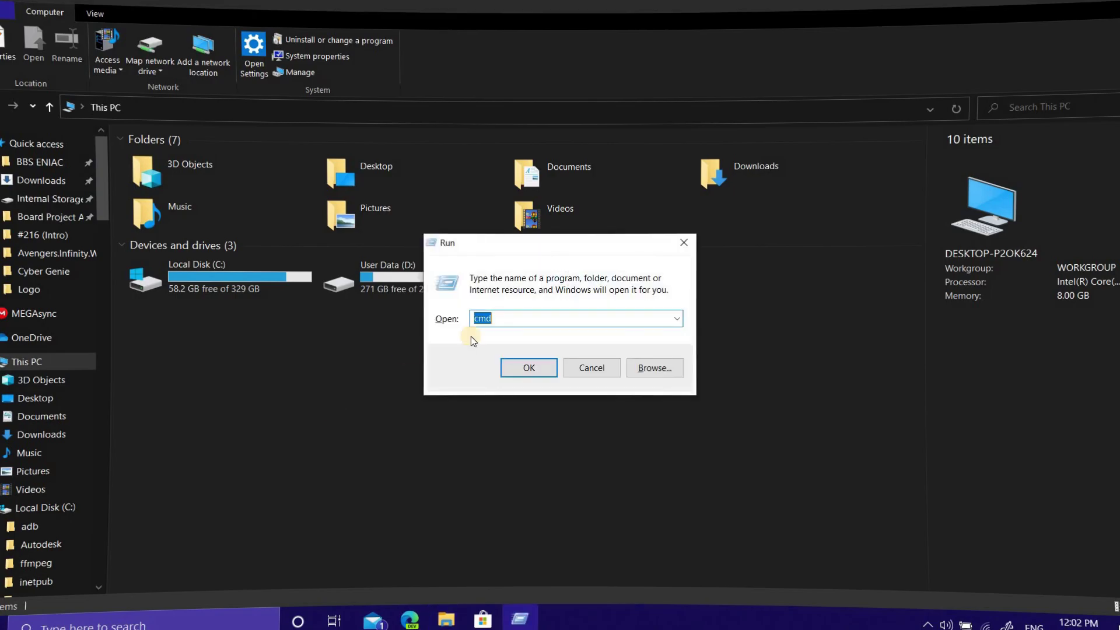
text(cm)
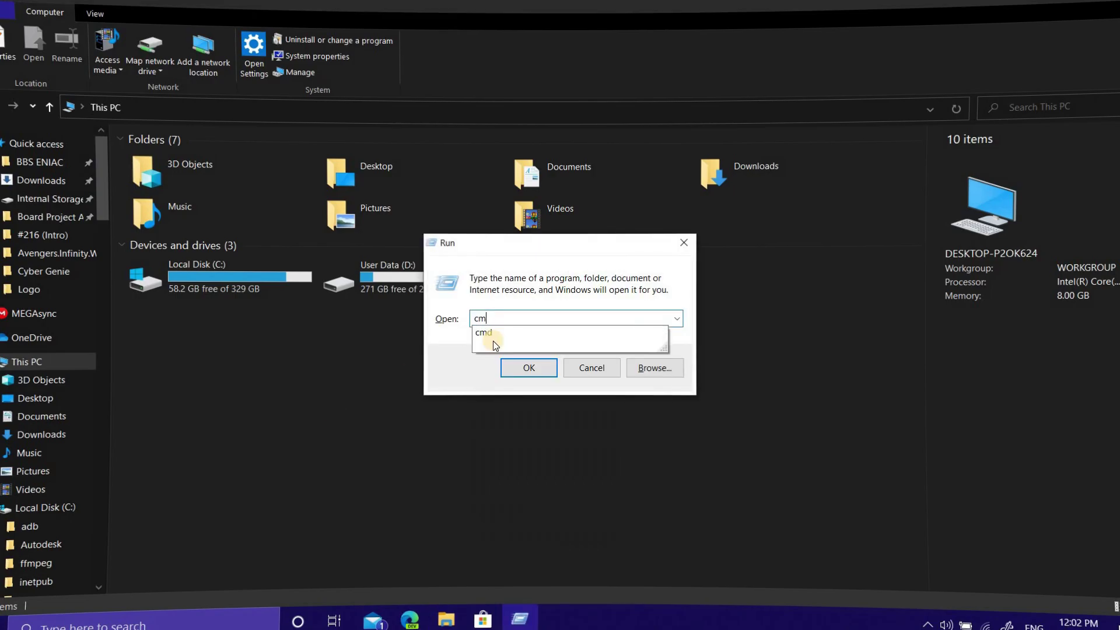
text(d)
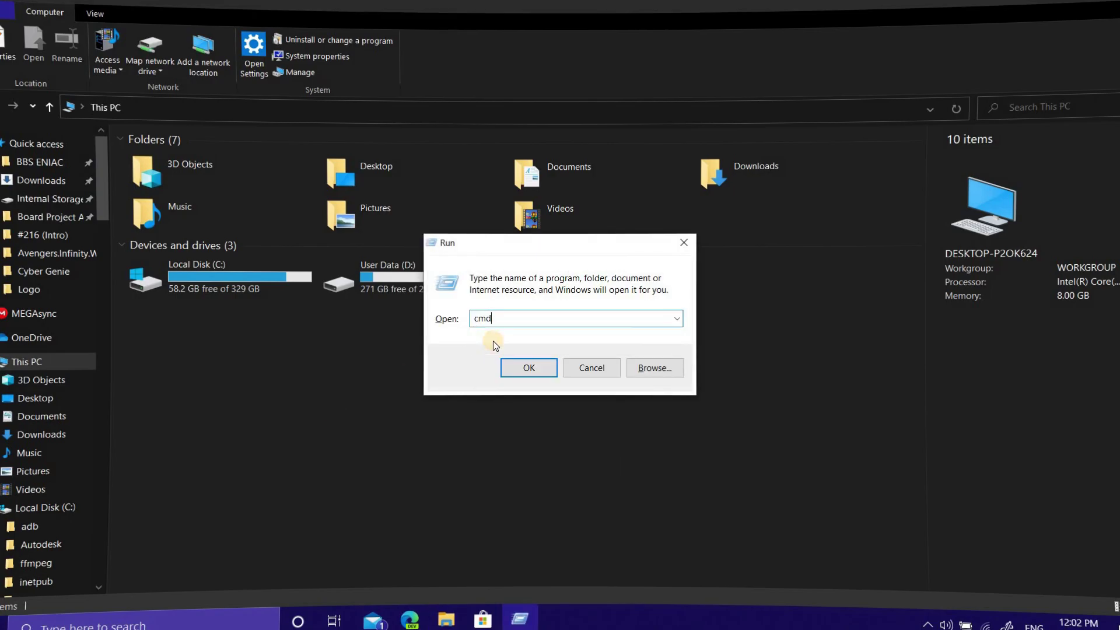
key(Return)
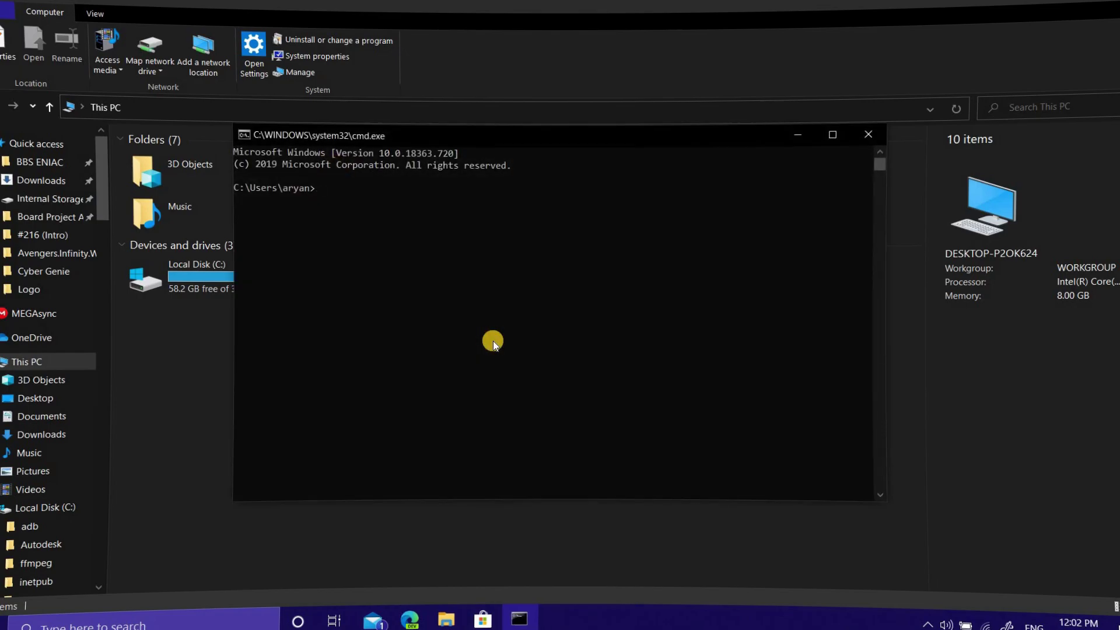
text(ffmpeg)
- Run ffmpeg in Command Prompt to display version git-2020-04-13 and its build configuration
key(Return)
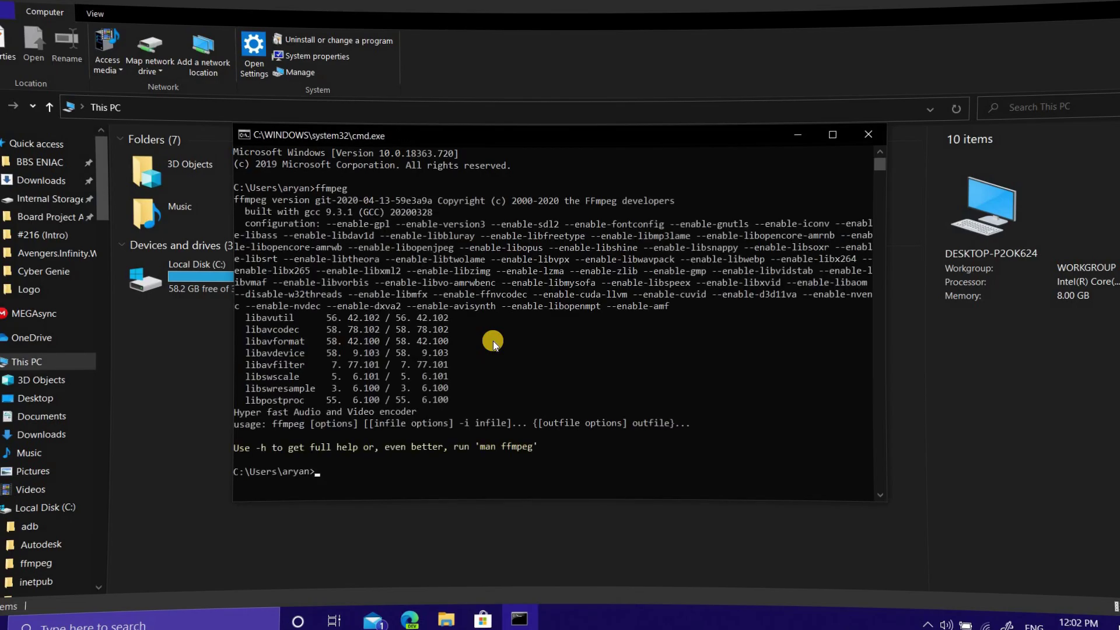